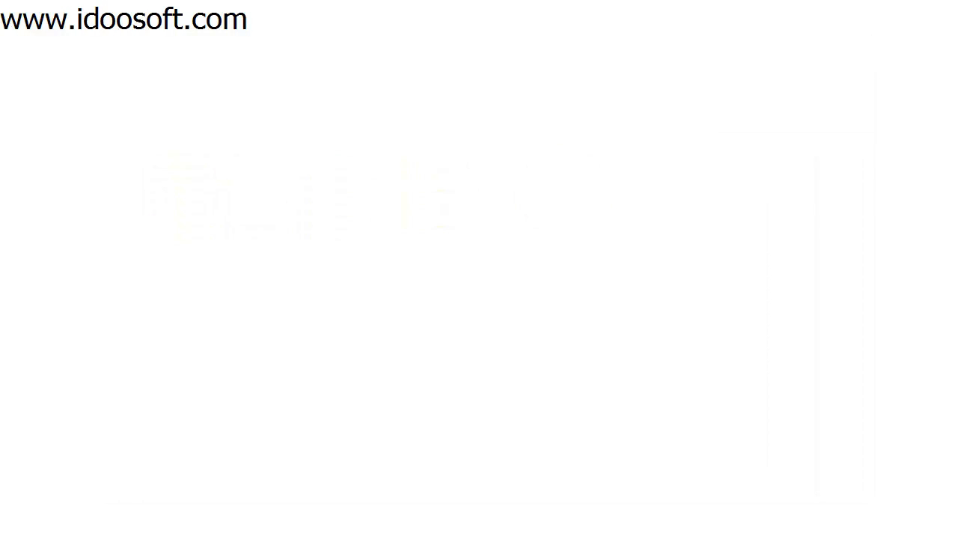
Step: Drag the idoo Video Cropper Getting Started window to the centre of the screen
drag(766, 22, 423, 38)
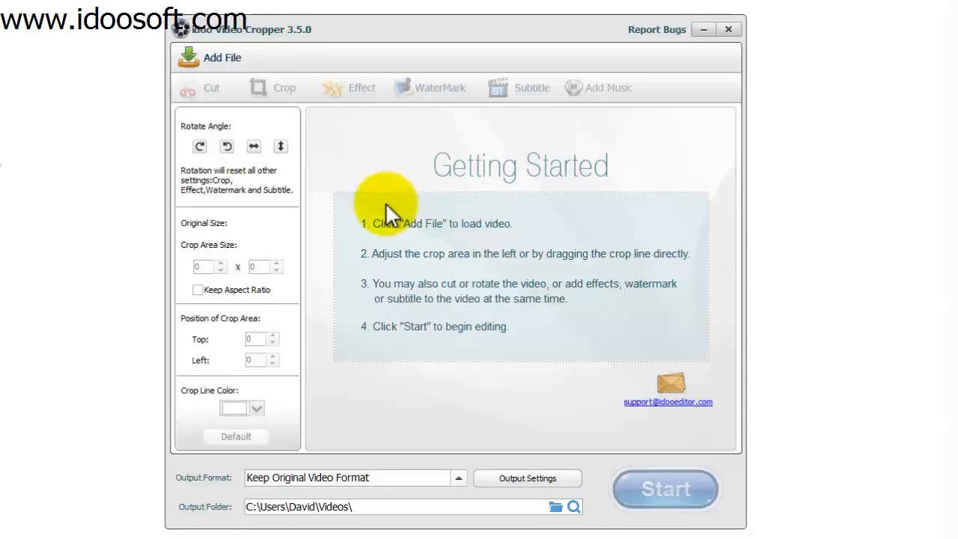
Step: Load SampleVideo_1280x720_20mb from the Desktop into the cropper
click(218, 54)
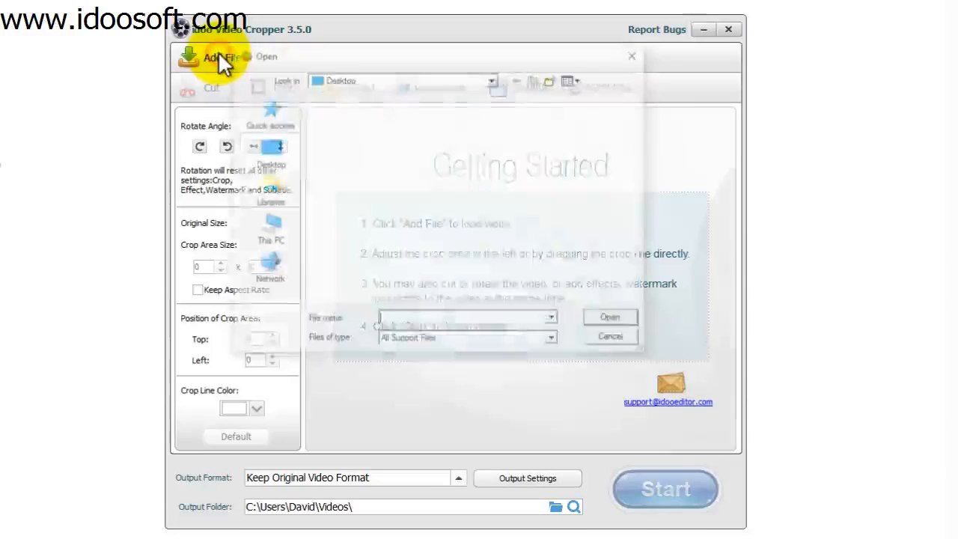
drag(636, 126, 634, 278)
click(420, 246)
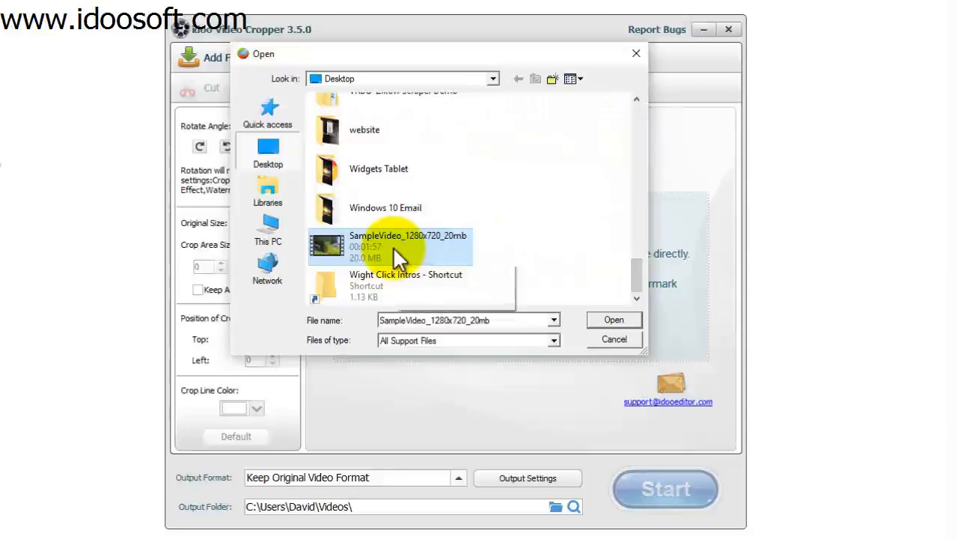
click(625, 320)
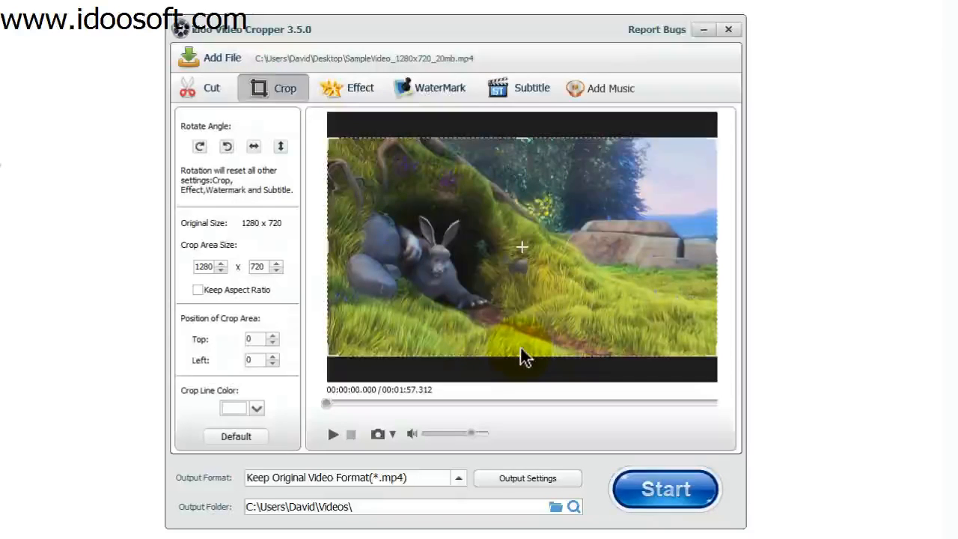
click(331, 435)
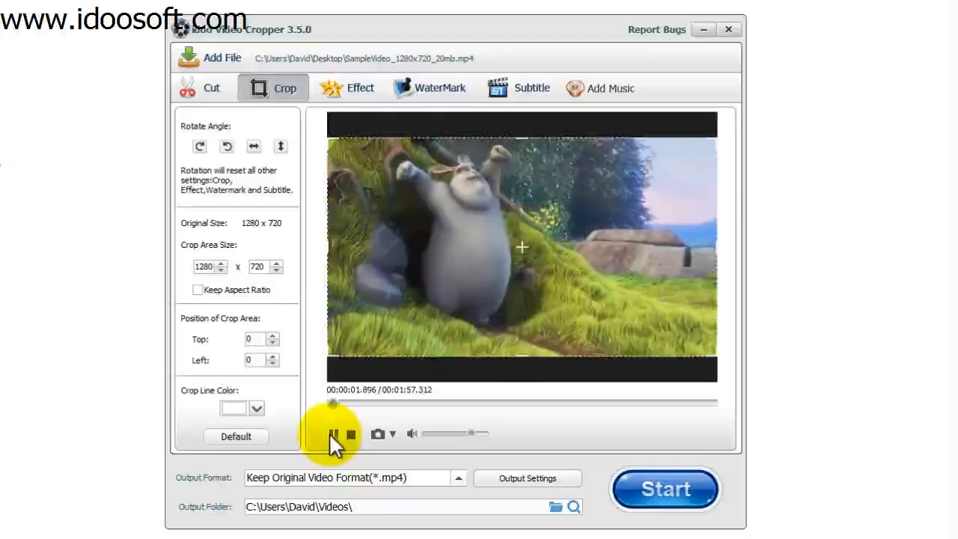
click(332, 434)
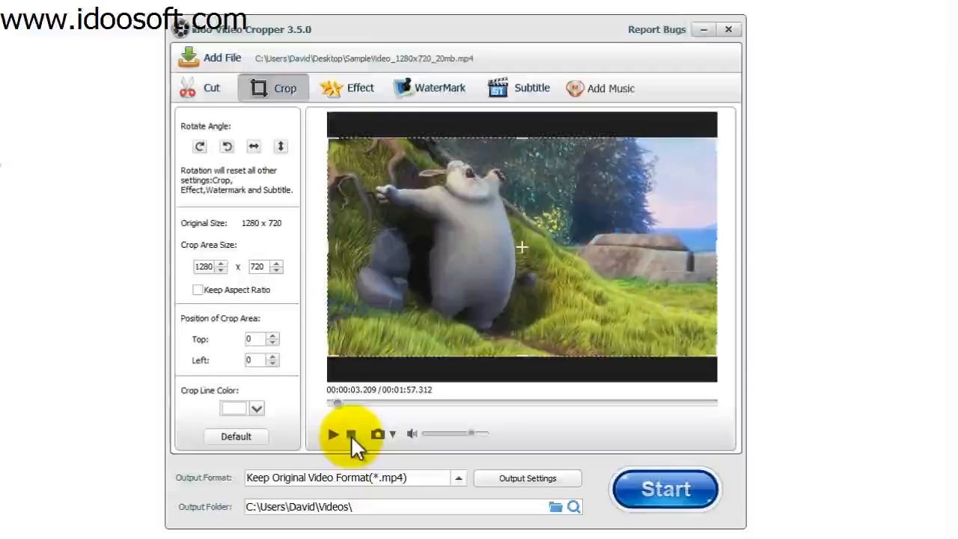
click(351, 435)
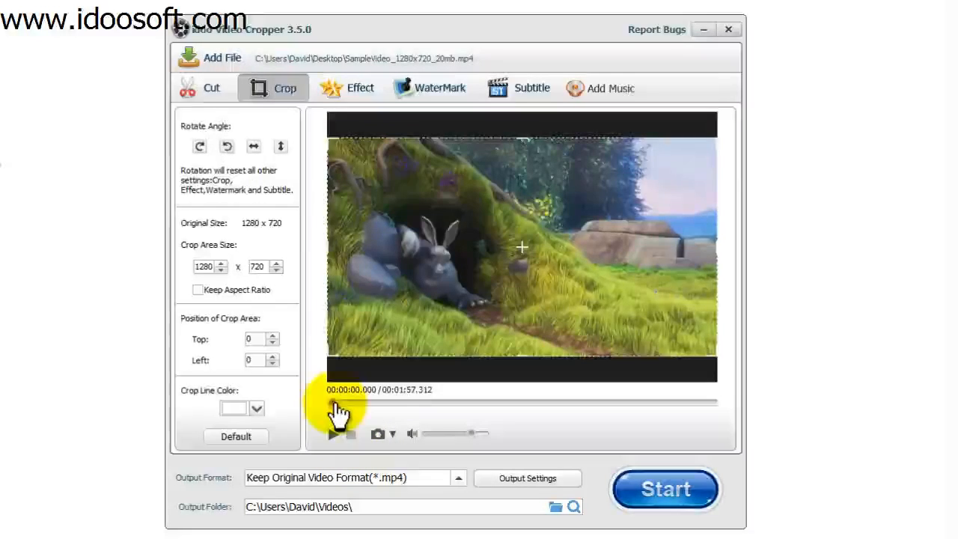
mouse_move(332, 402)
mouse_down()
mouse_move(410, 402)
mouse_move(328, 410)
mouse_up()
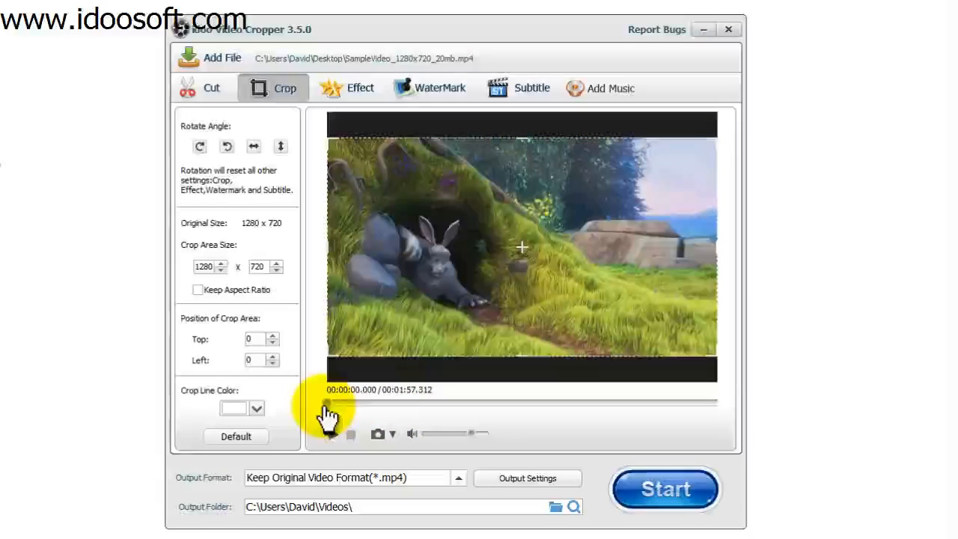
click(395, 433)
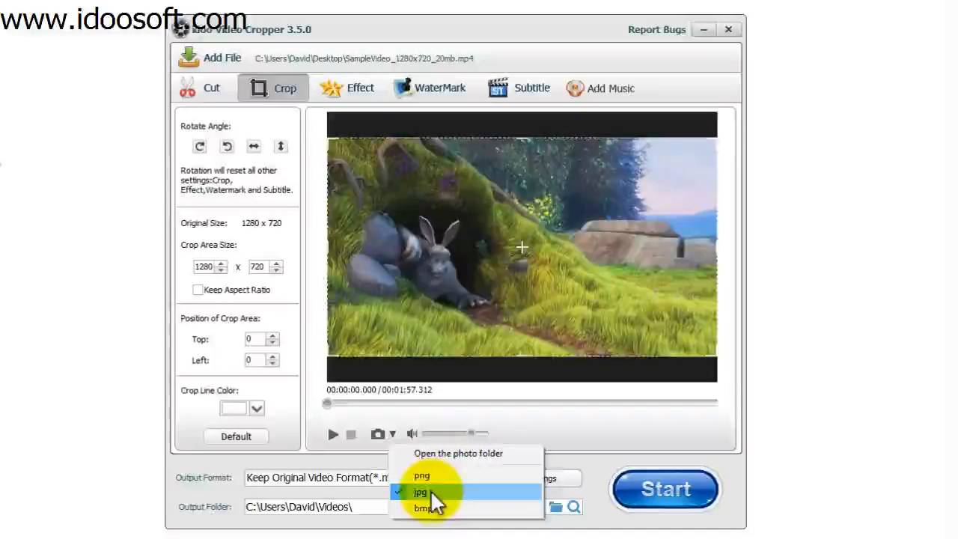
click(527, 434)
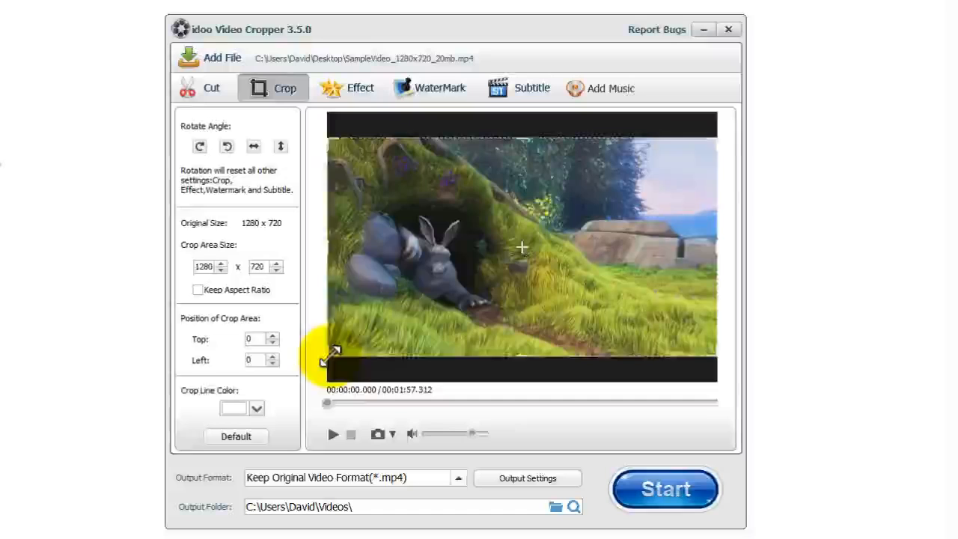
Step: Resize the crop area to 886 × 481 and move it over the bunny at top 121, left 172
drag(321, 349, 447, 282)
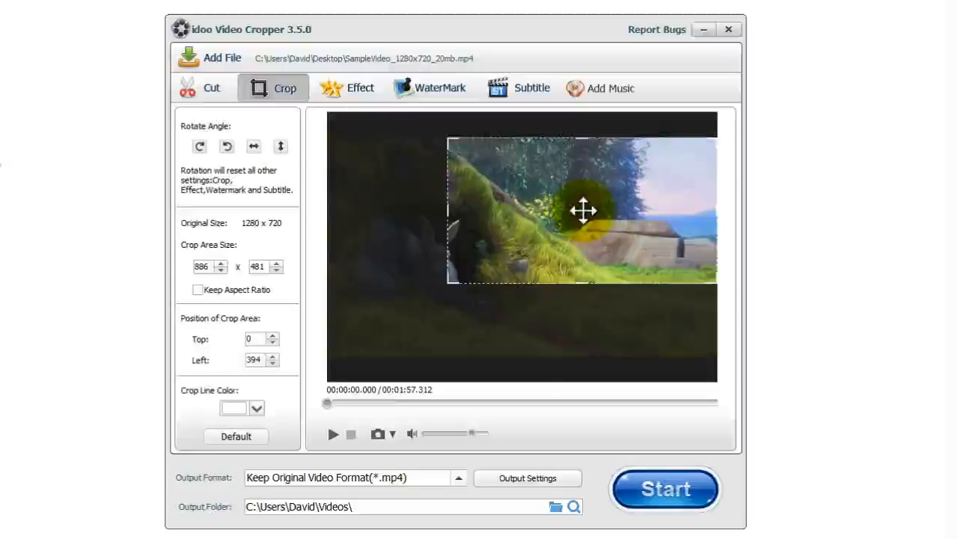
drag(579, 210, 516, 248)
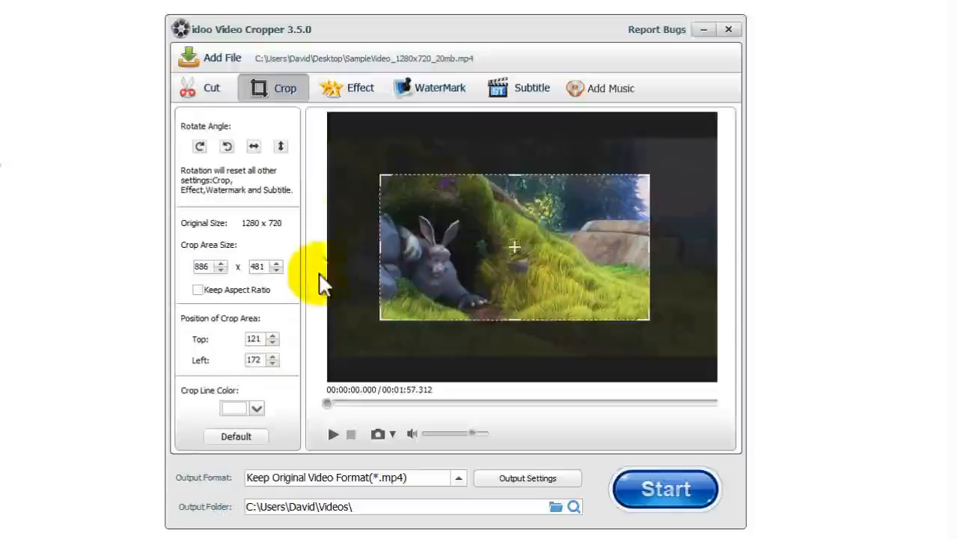
Step: Rotate the video clockwise and back, then flip it horizontally and vertically twice each
click(204, 146)
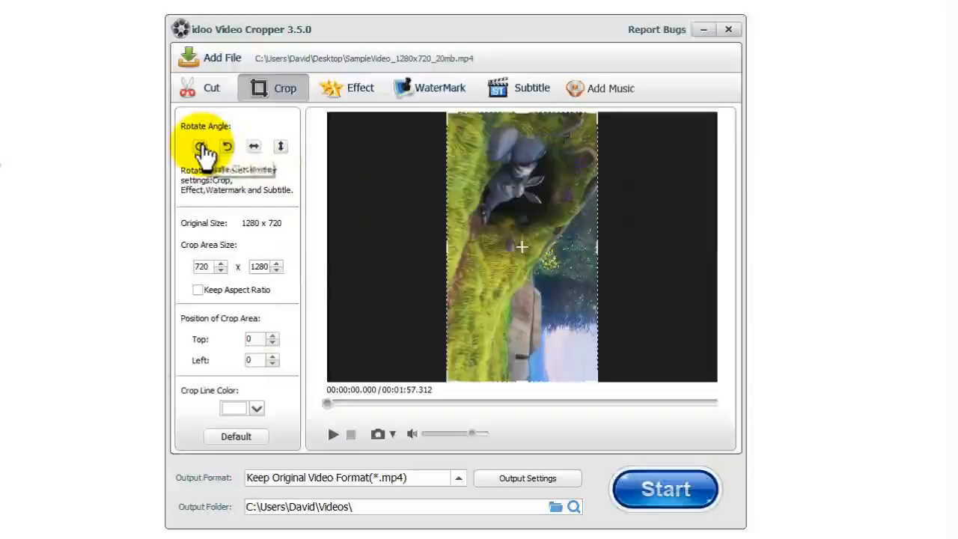
click(229, 147)
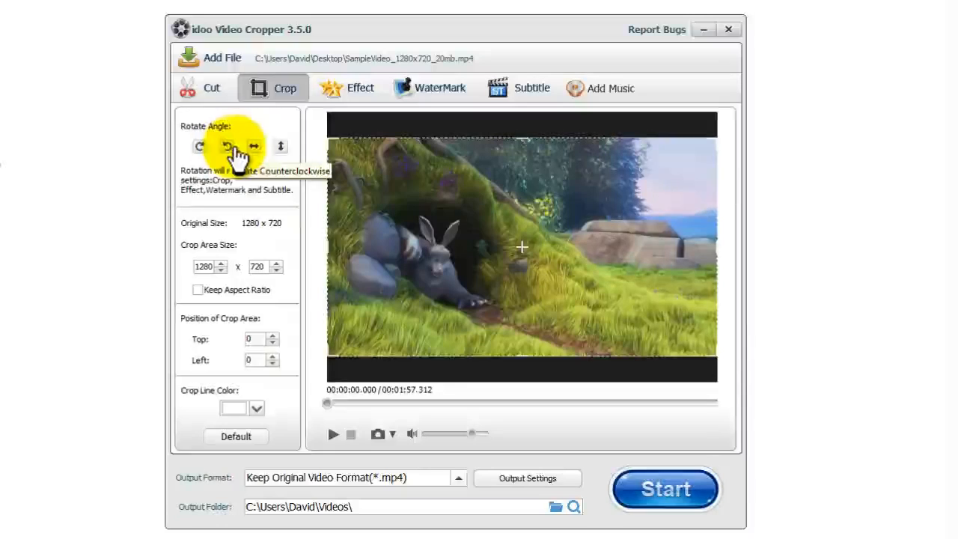
click(255, 150)
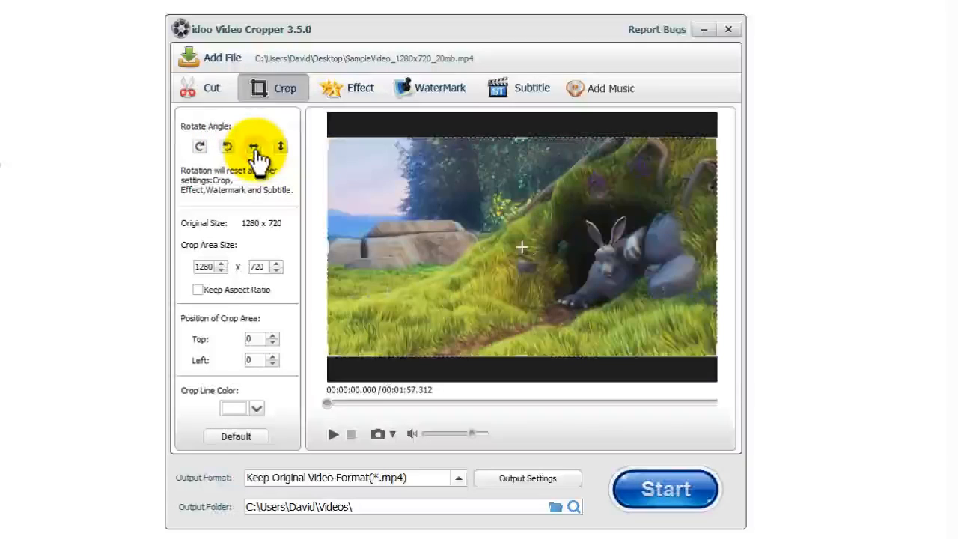
click(257, 150)
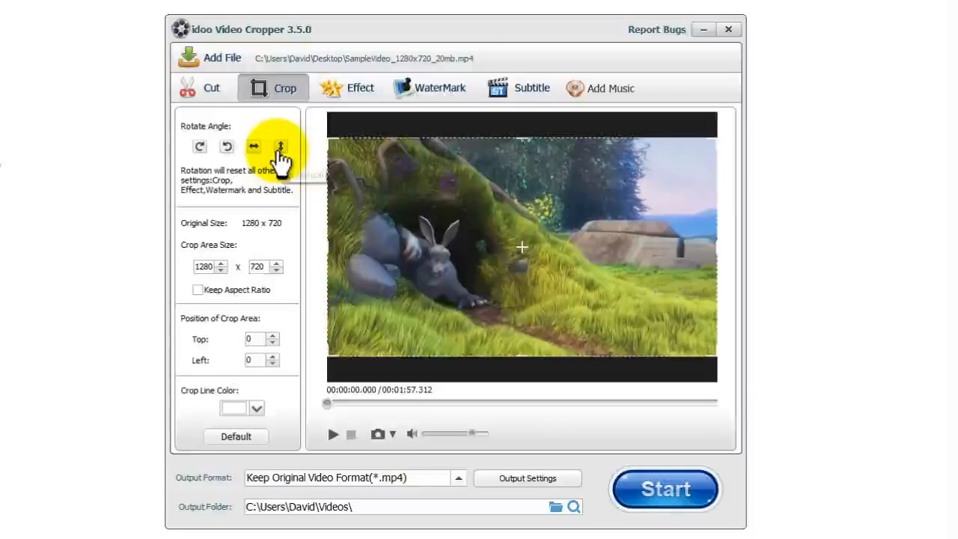
click(280, 149)
click(281, 148)
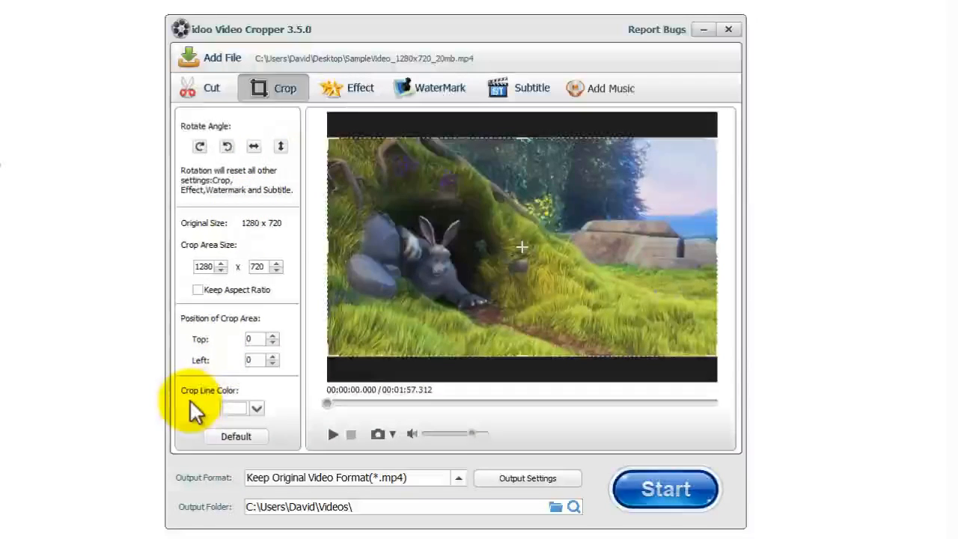
click(254, 408)
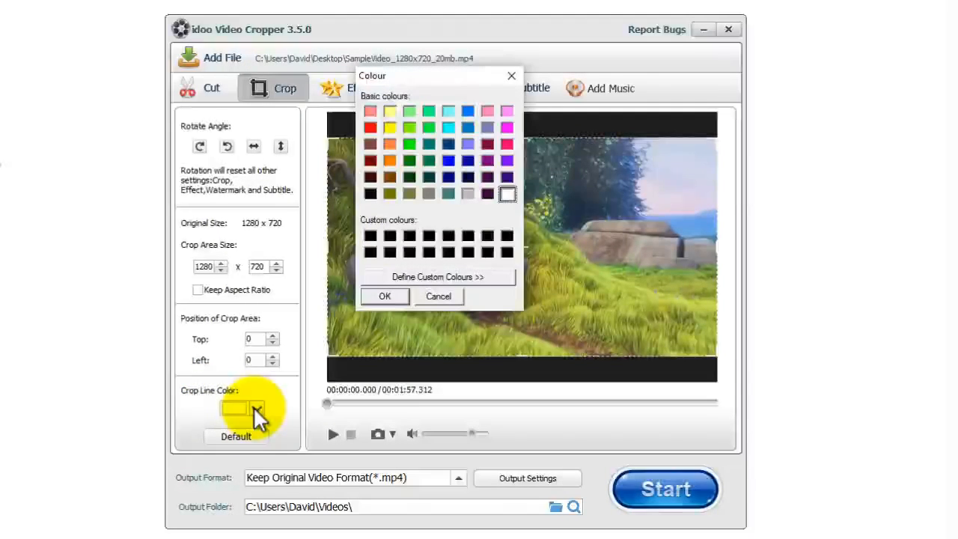
click(370, 127)
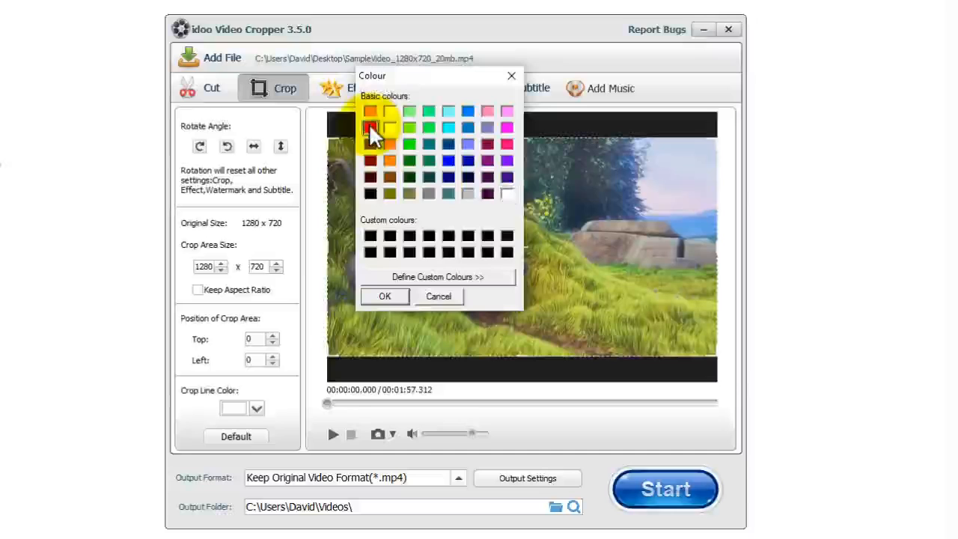
click(382, 297)
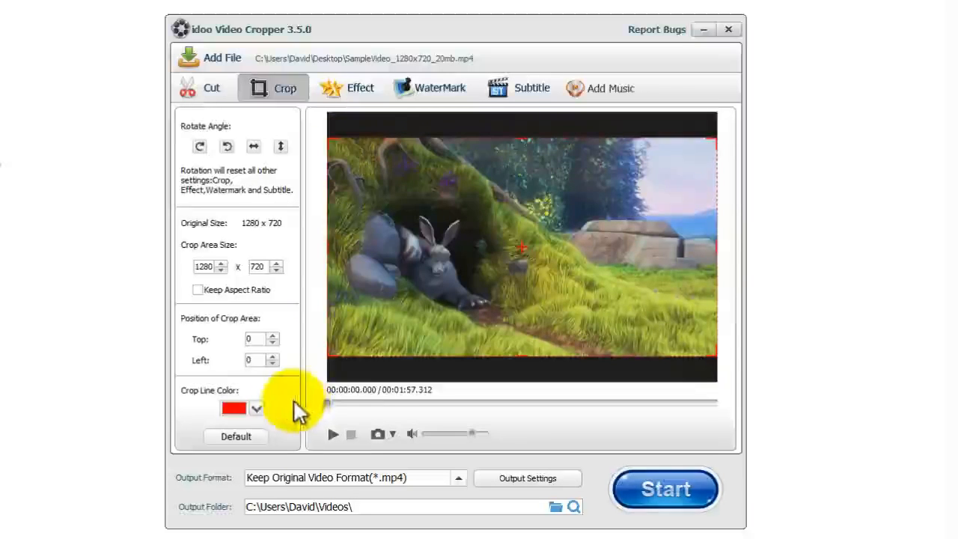
click(257, 409)
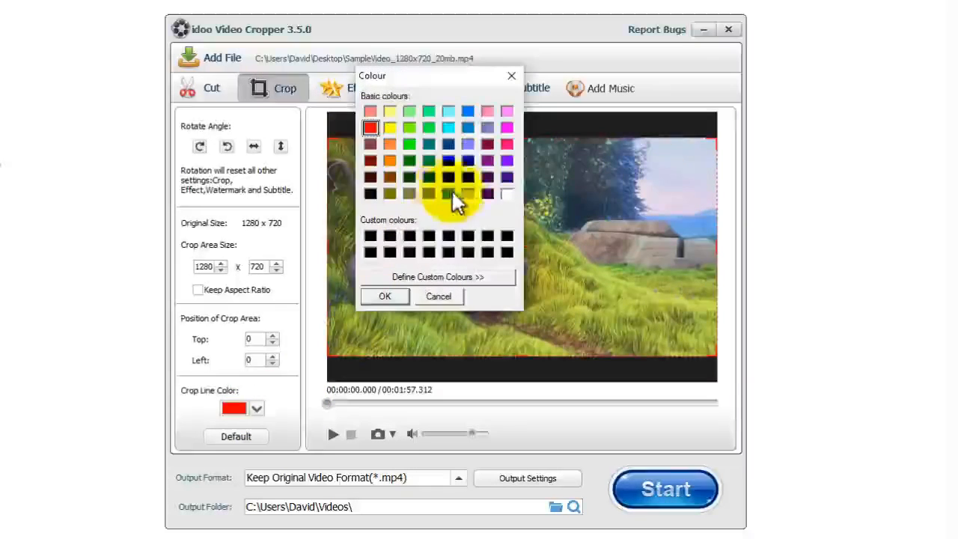
click(506, 194)
click(382, 296)
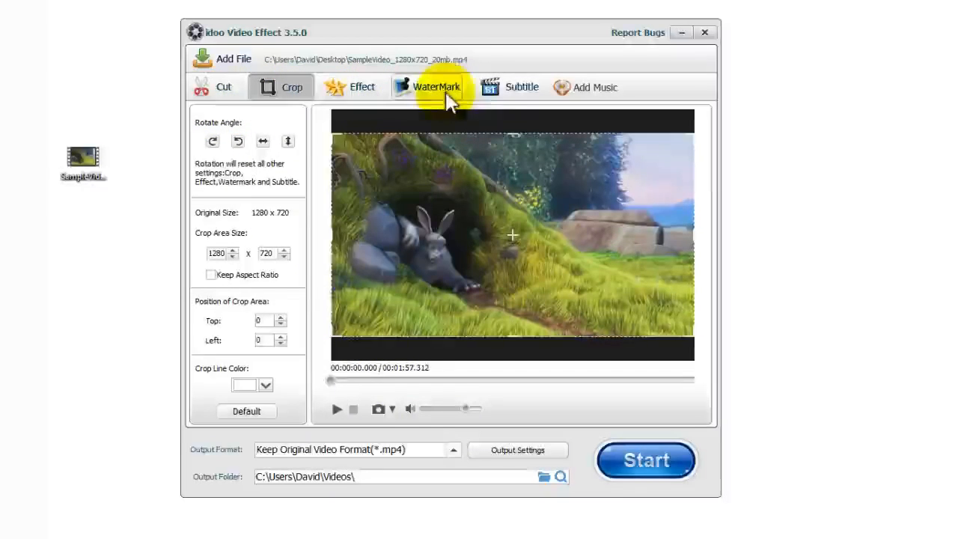
Step: Switch to the Cut section, with the full clip selected from 00:00:00.000 to 00:01:57.312
click(220, 90)
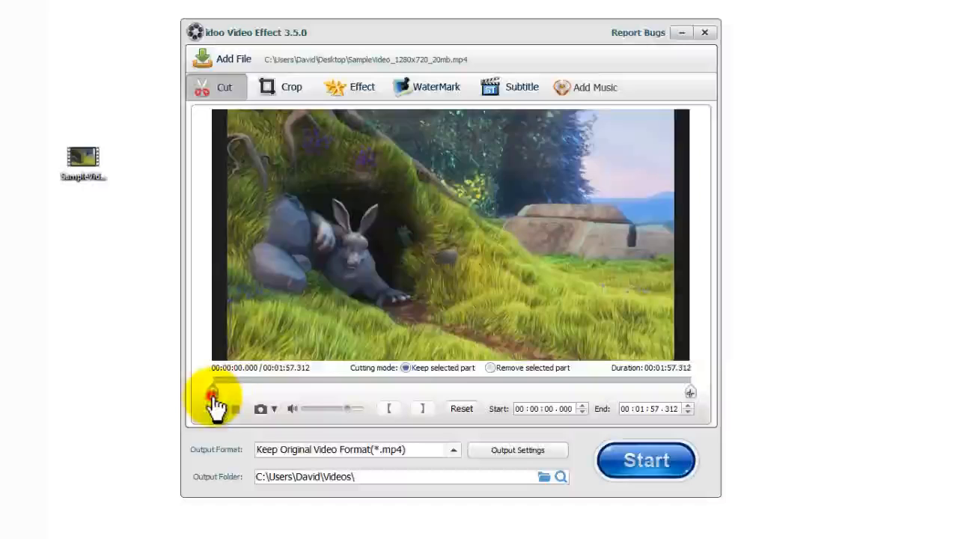
Step: Drag the trim start and end markers inward and preview the selection
drag(212, 397, 274, 398)
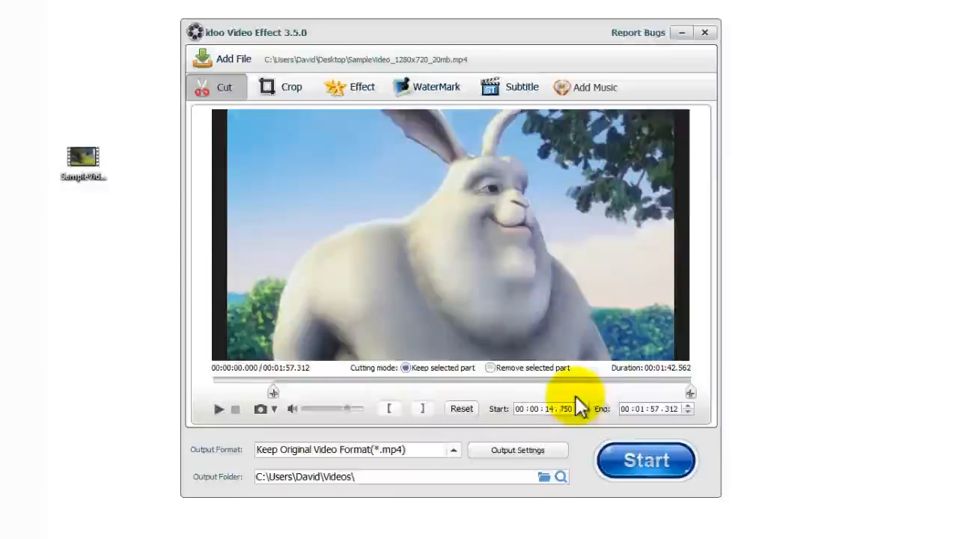
drag(690, 393, 361, 394)
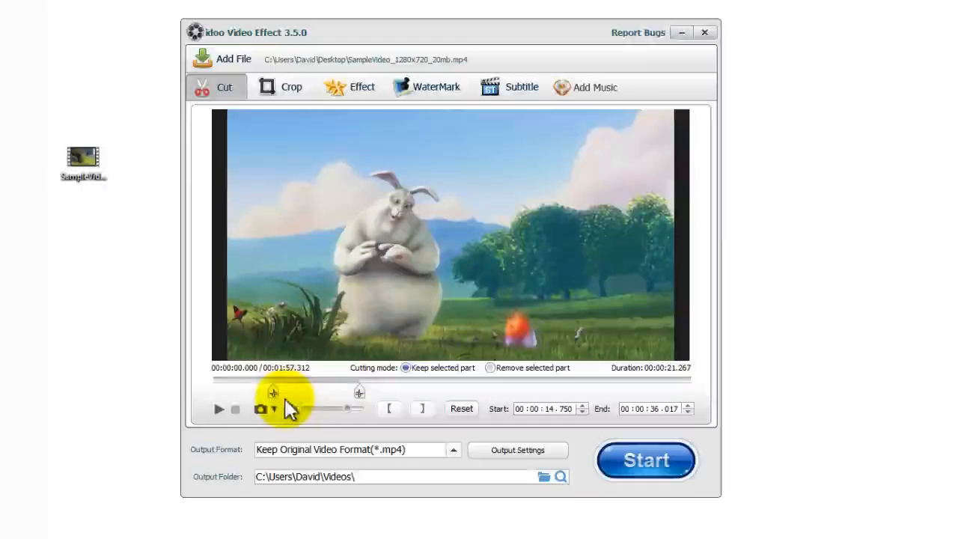
click(219, 408)
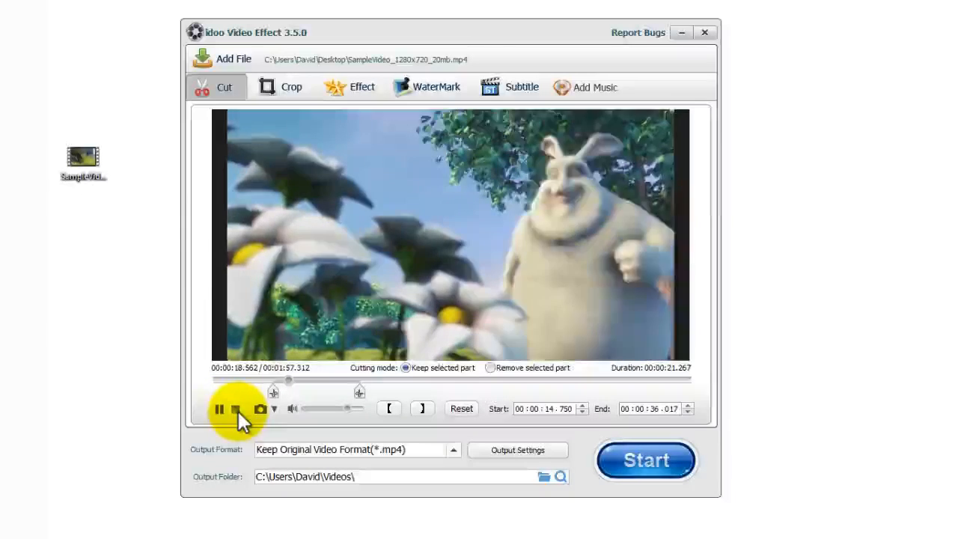
click(236, 410)
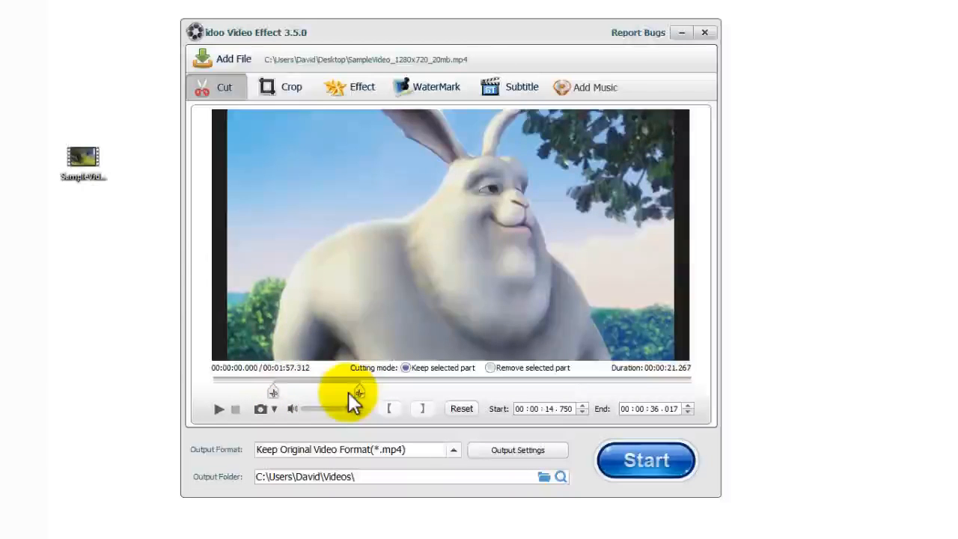
Step: During playback, mark 00:00:19.338 to 00:00:24.459 as the cut section
click(217, 410)
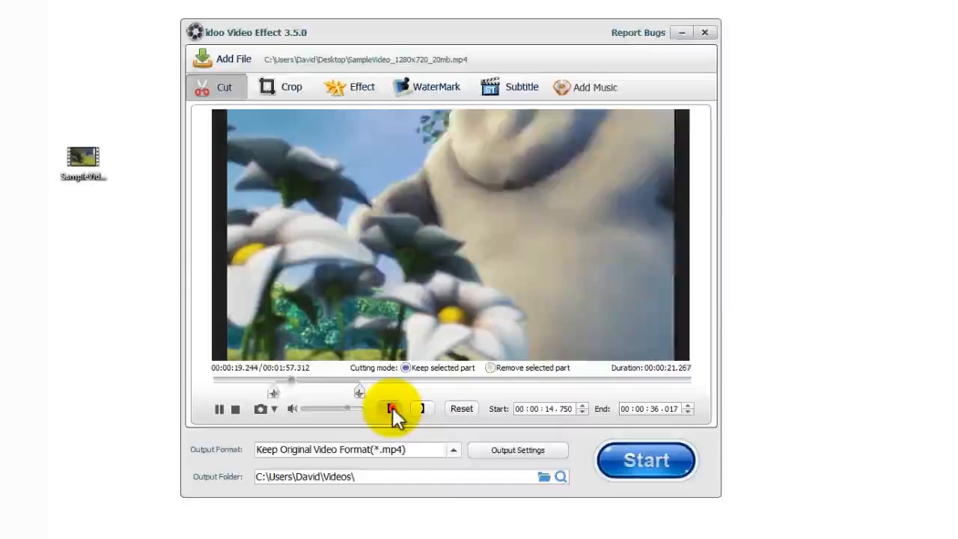
click(393, 407)
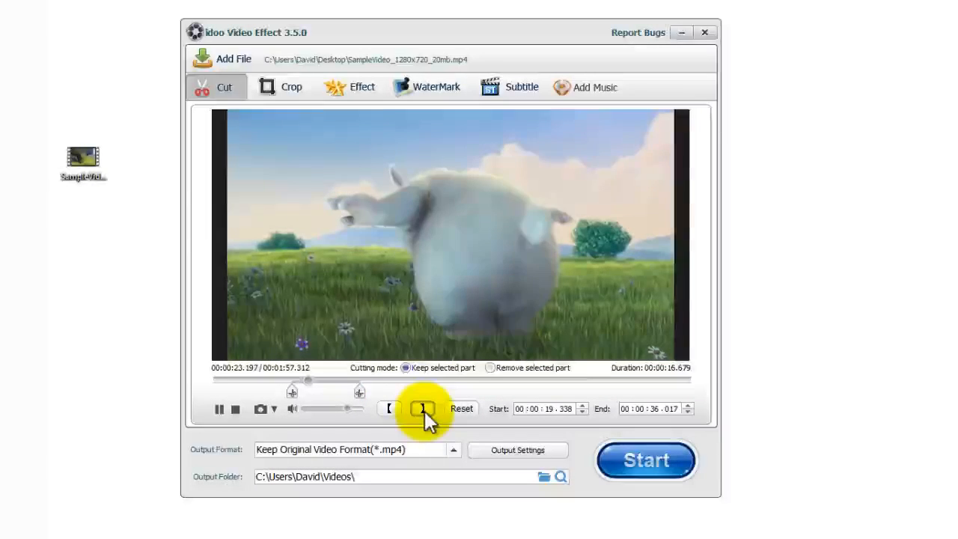
click(423, 409)
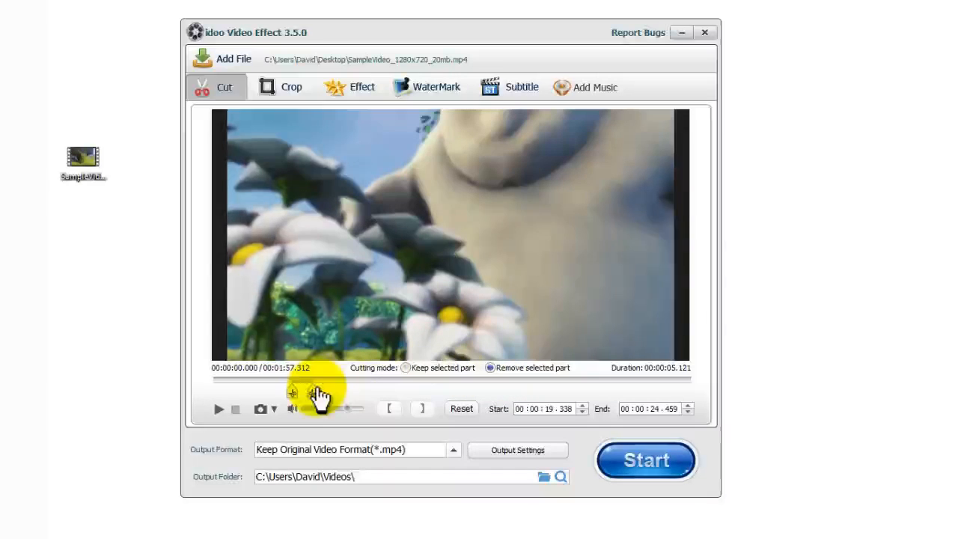
Step: Keep only 00:00:23.154 to 00:00:41.505 of the video, then show the Effect settings
drag(313, 392, 382, 393)
drag(292, 393, 307, 392)
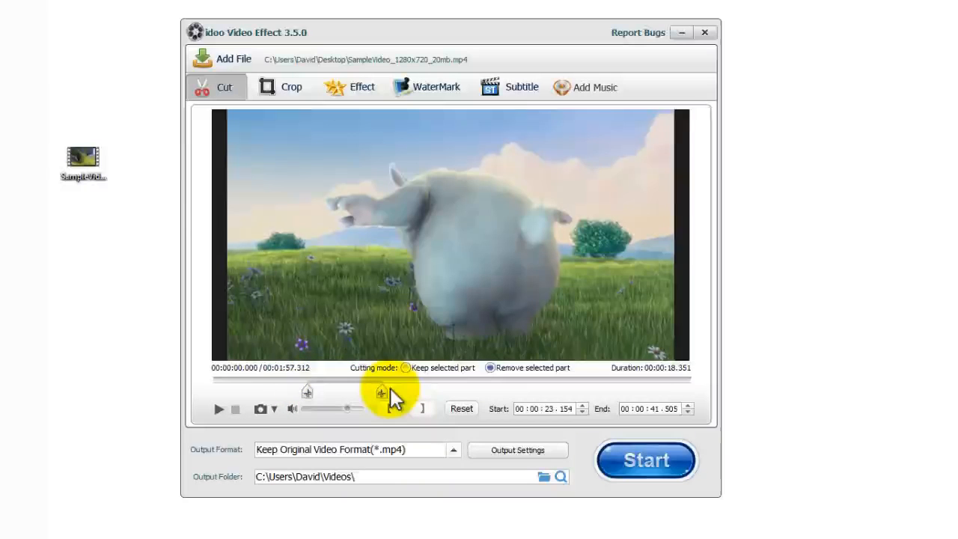
click(406, 368)
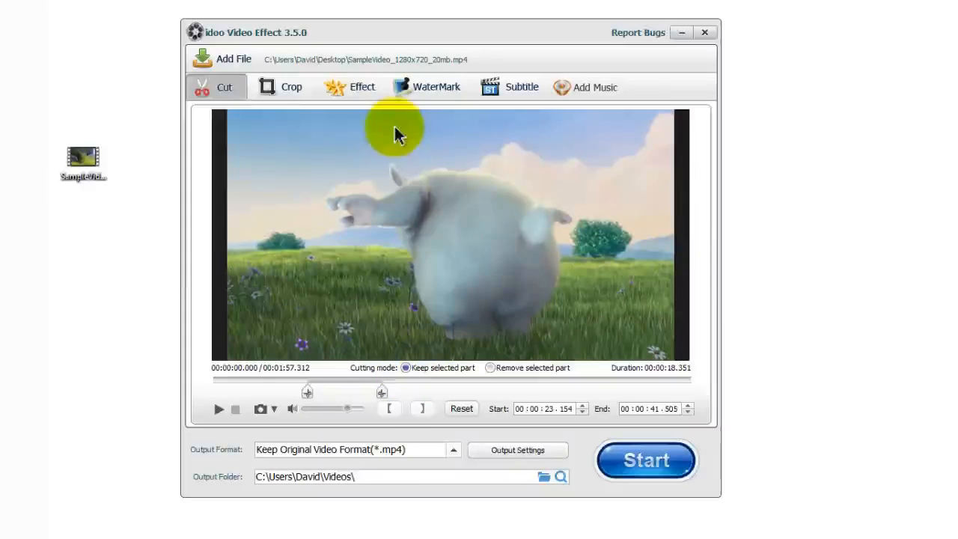
click(357, 87)
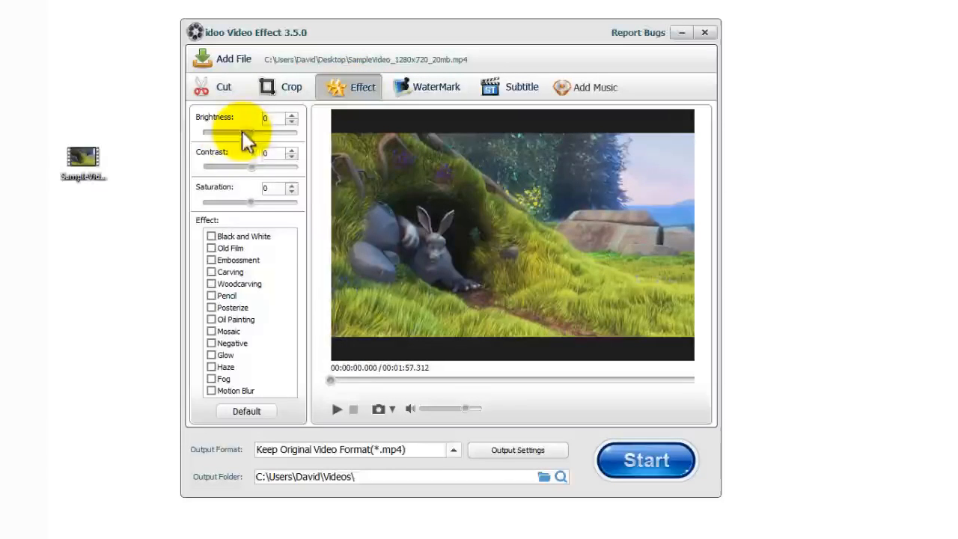
Step: Set brightness to 10, contrast to -1 and saturation to 2
mouse_move(250, 133)
mouse_down()
mouse_move(271, 134)
mouse_move(252, 133)
mouse_move(261, 133)
mouse_up()
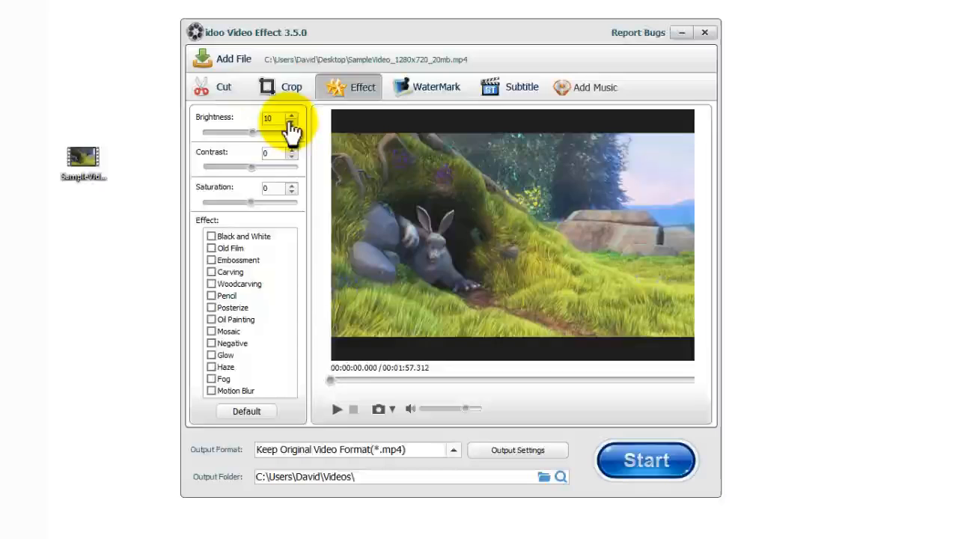
click(253, 167)
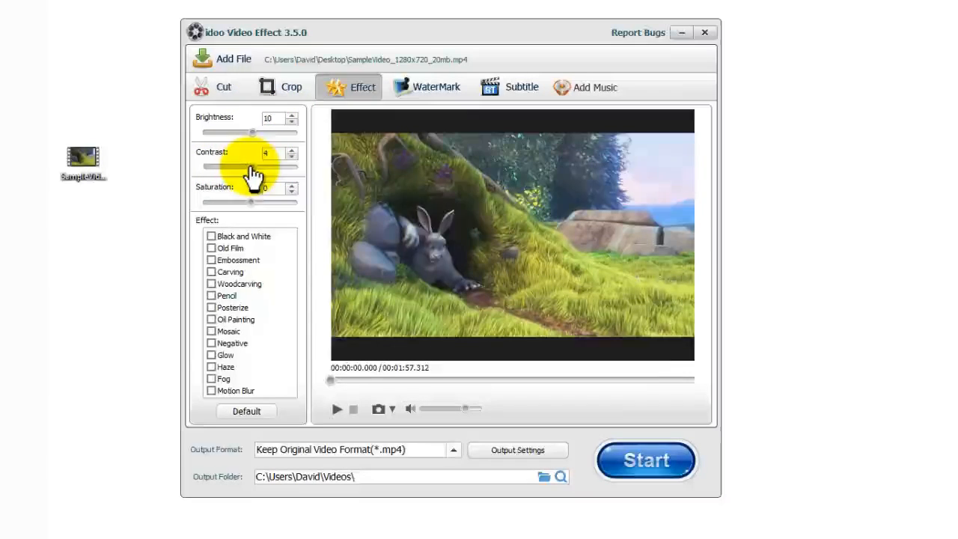
drag(251, 168, 250, 168)
mouse_move(250, 203)
mouse_down()
mouse_move(271, 203)
mouse_move(235, 203)
mouse_move(249, 203)
mouse_up()
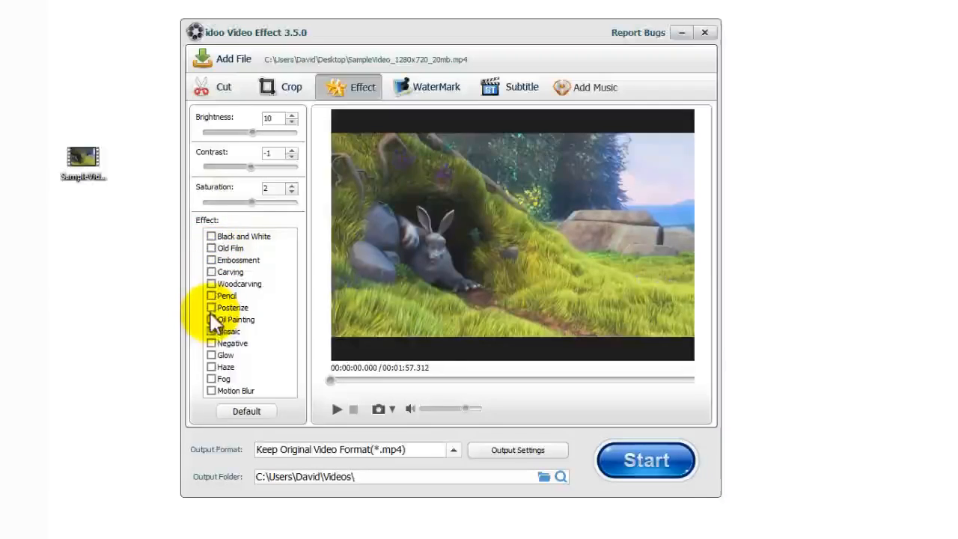
Step: Preview the Black and White and Old Film effects, leaving both turned off
click(210, 237)
click(211, 236)
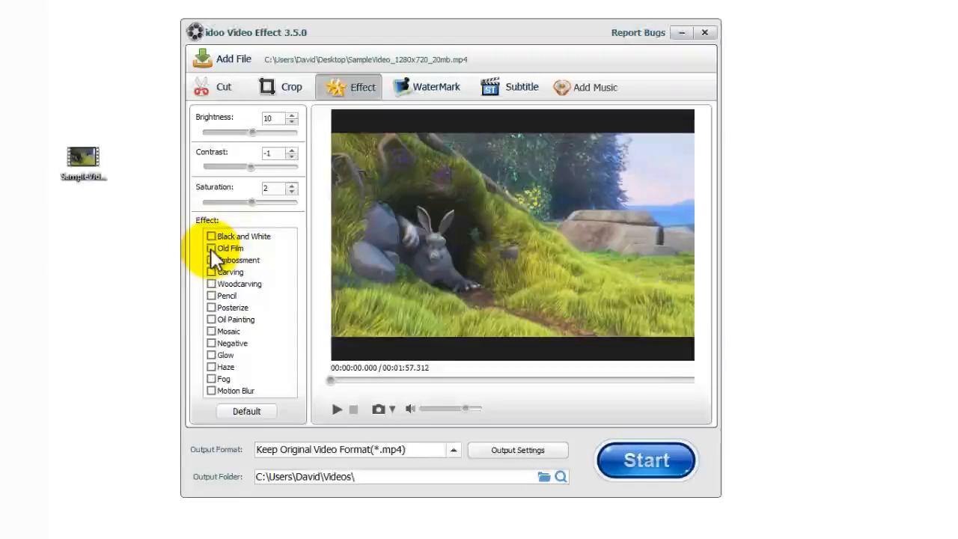
click(211, 248)
click(211, 248)
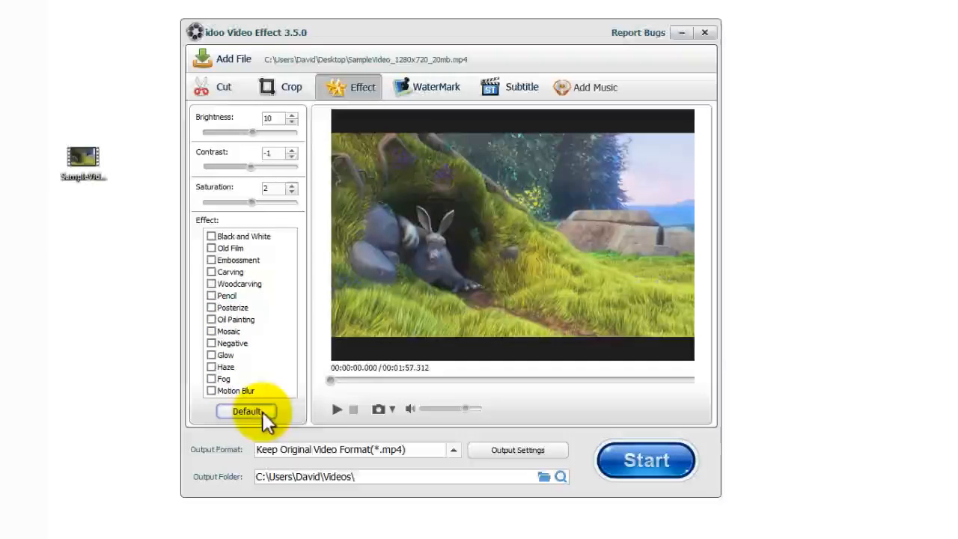
click(440, 98)
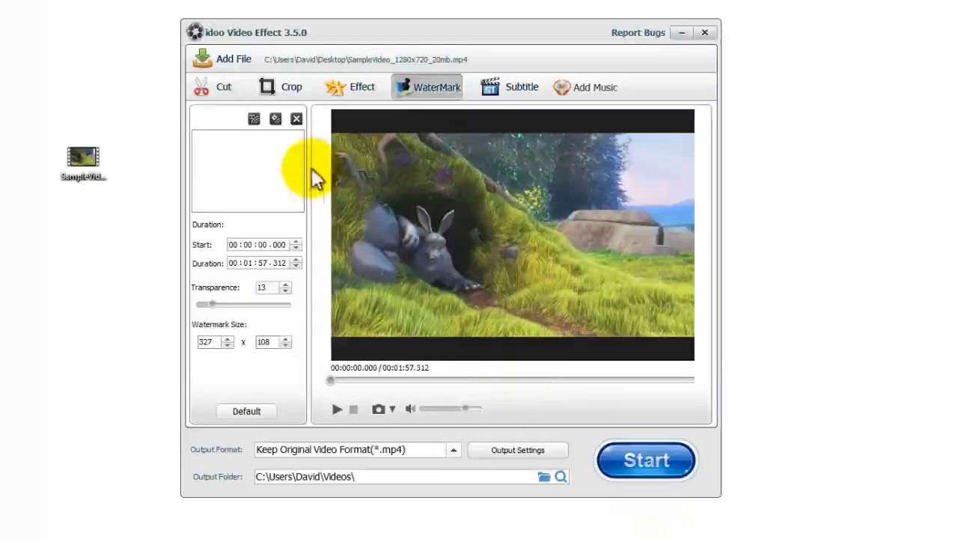
Step: Add a text watermark reading 'My Watermark' and place it in the lower-right corner
click(254, 119)
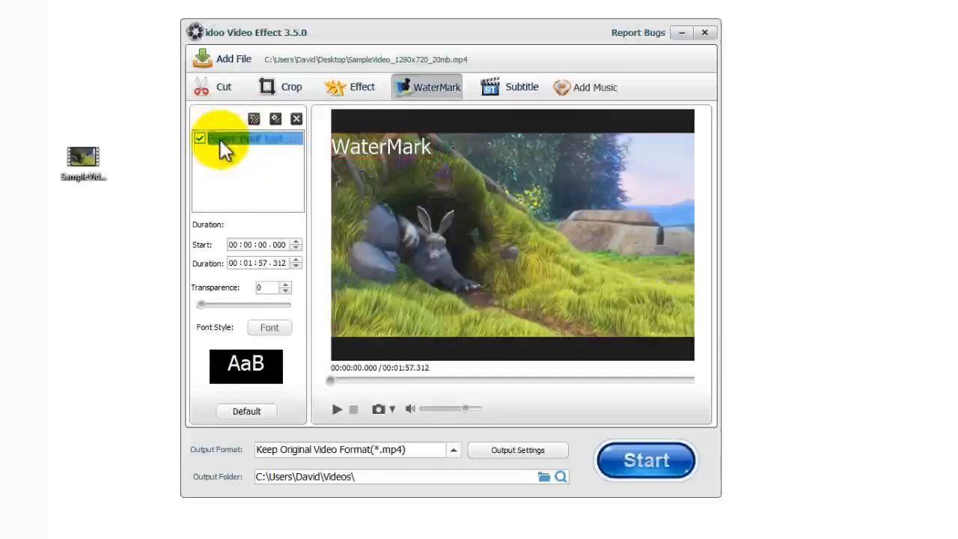
click(269, 140)
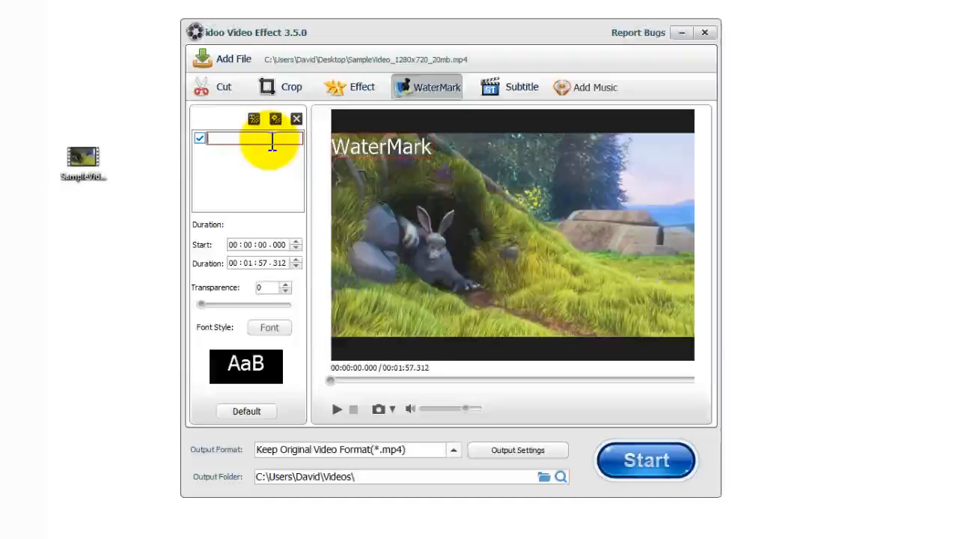
text(My Wat)
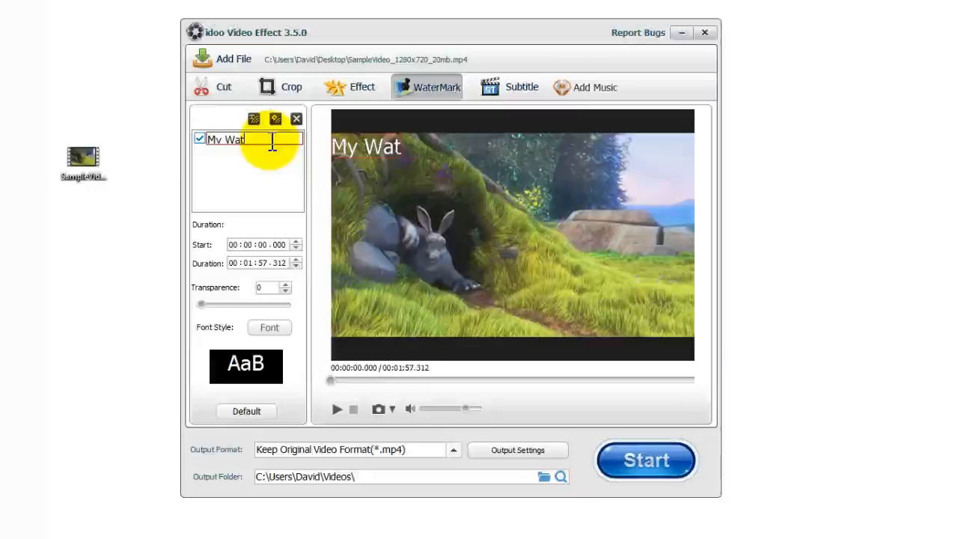
text(ermark)
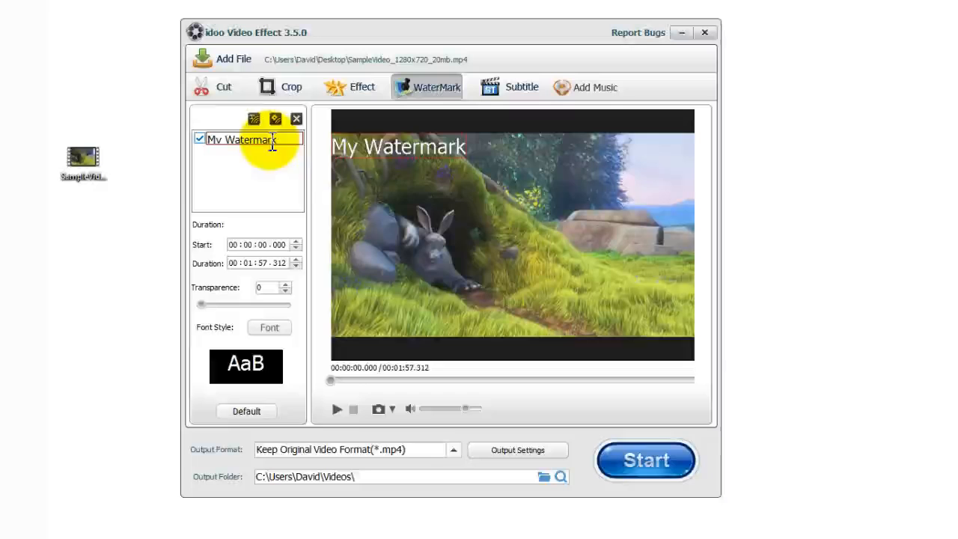
click(256, 176)
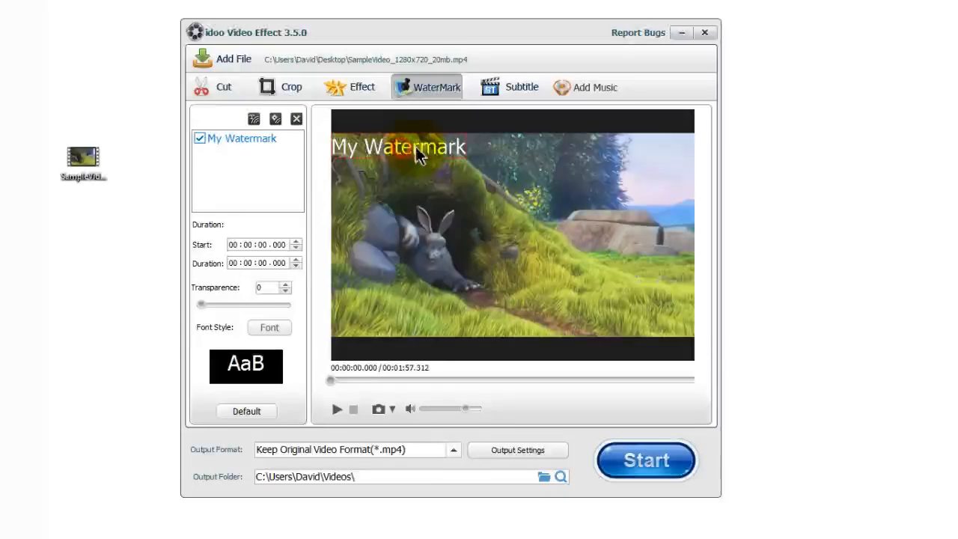
drag(416, 151, 634, 320)
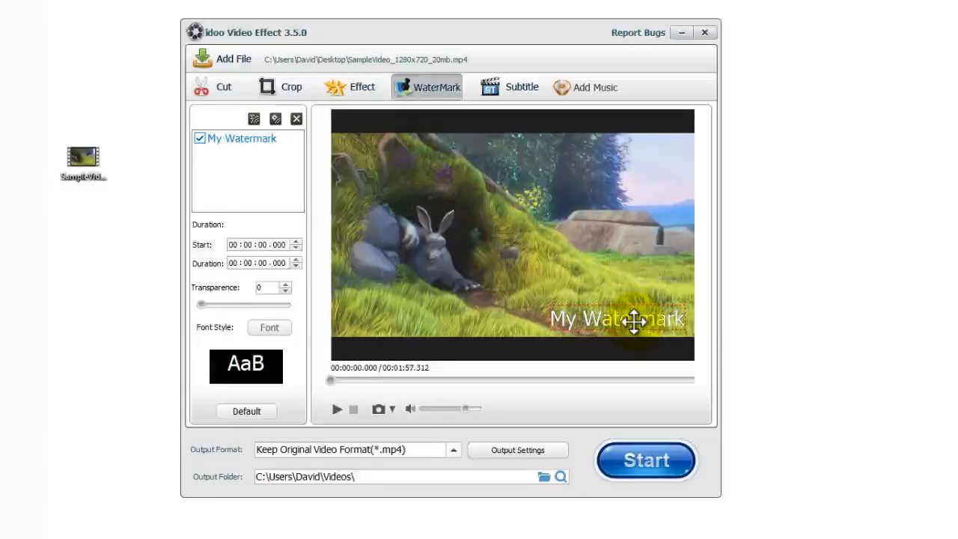
Step: Add Outlook-icon-300x300 as a picture watermark and move it to the upper right
click(276, 120)
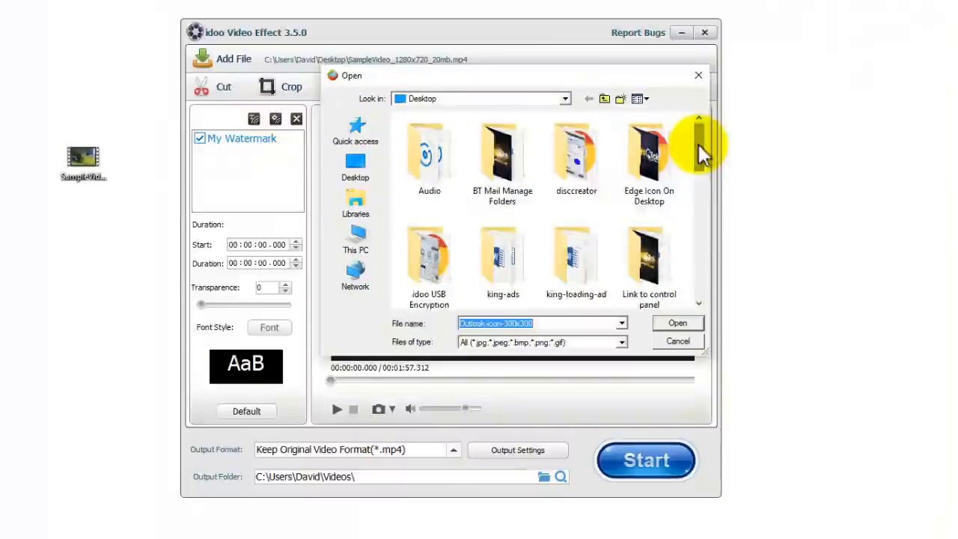
drag(701, 154, 718, 310)
click(658, 179)
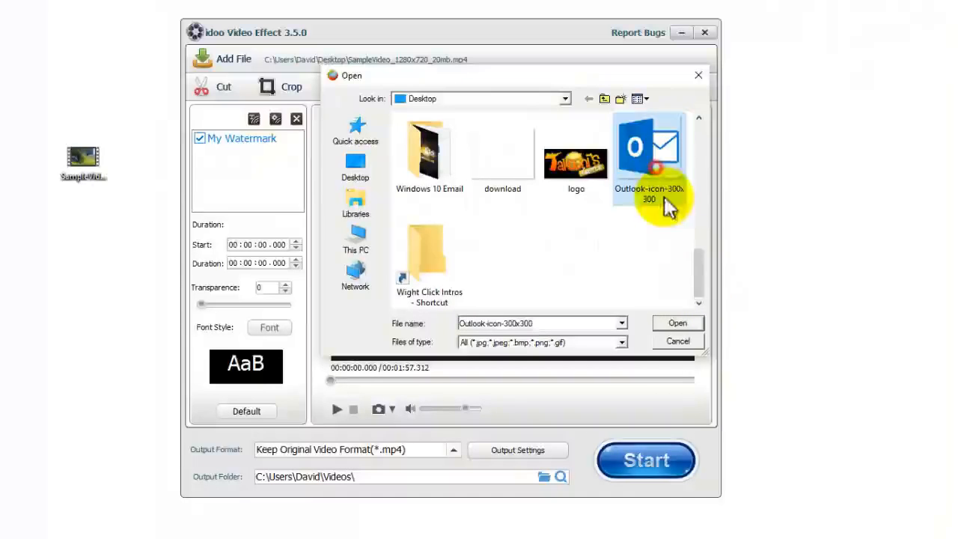
click(676, 324)
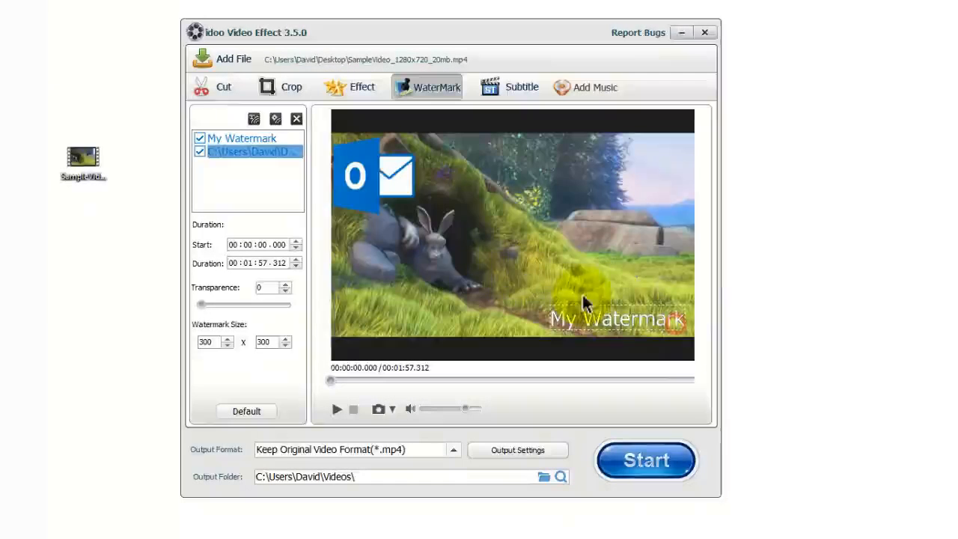
drag(387, 183, 650, 179)
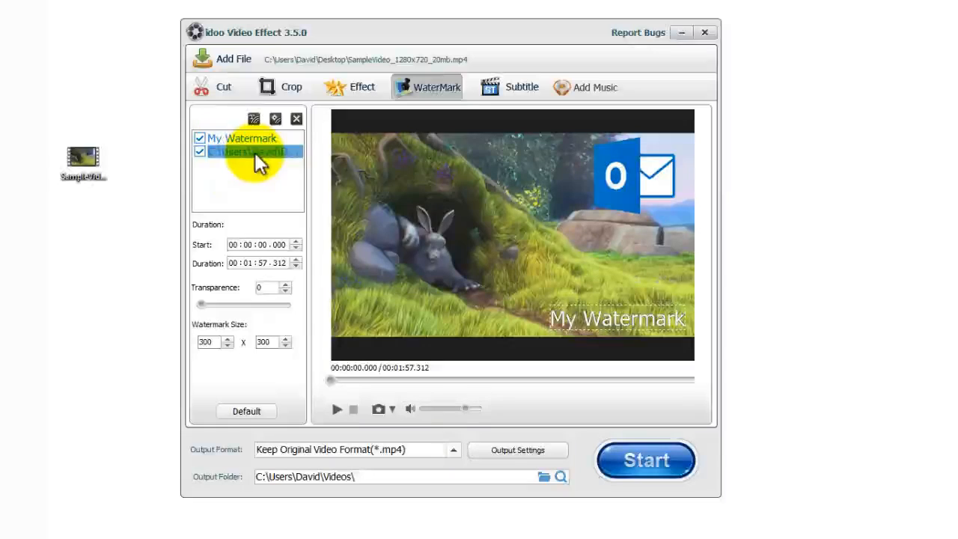
Step: Delete the Outlook picture watermark and set My Watermark's transparence to 9
click(296, 118)
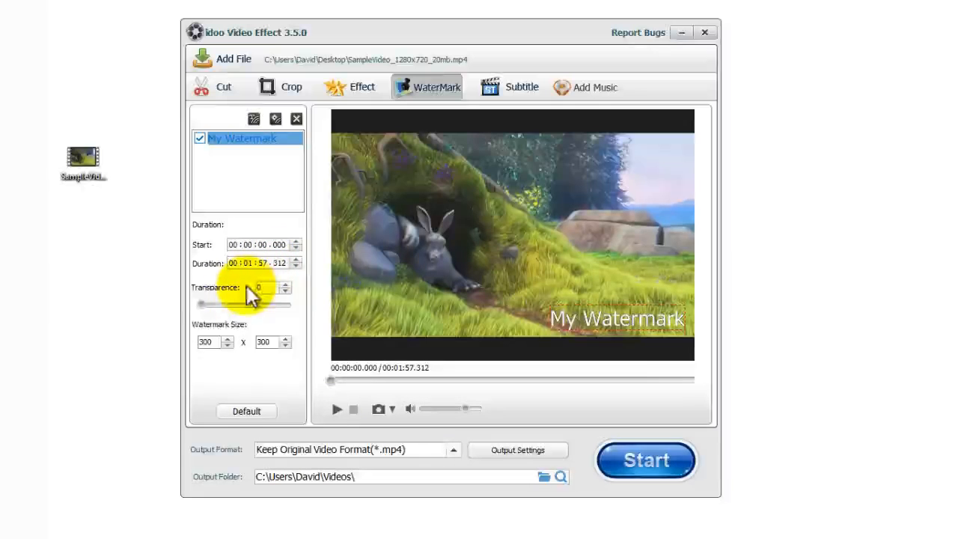
mouse_move(204, 305)
mouse_down()
mouse_move(230, 304)
mouse_move(209, 305)
mouse_up()
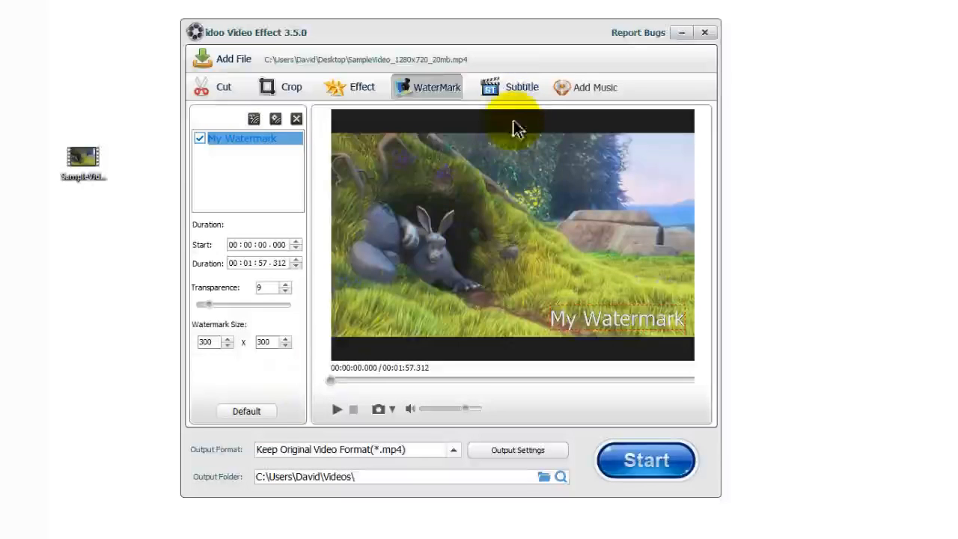
Step: Cancel loading a subtitle file, leaving no subtitles, and show the Add Music options
click(519, 96)
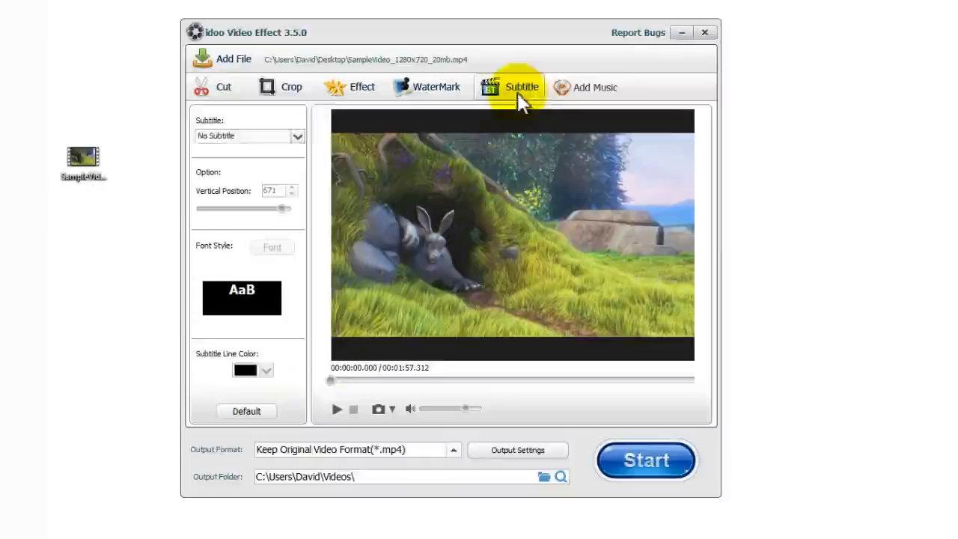
click(298, 135)
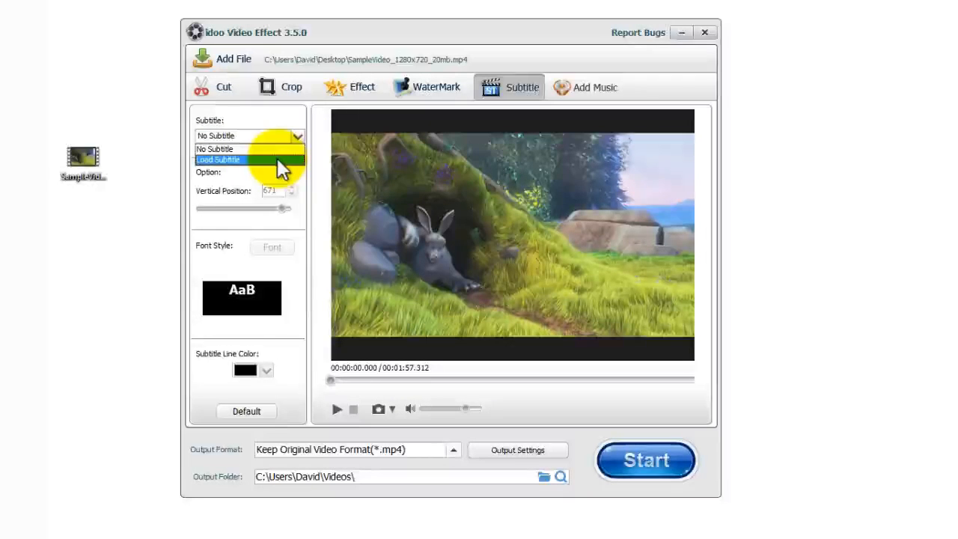
click(277, 159)
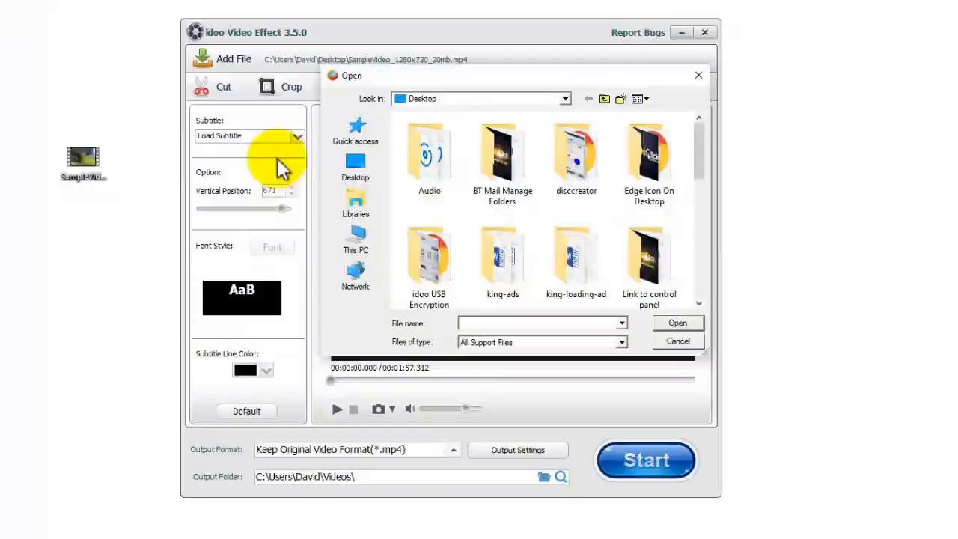
drag(701, 169, 723, 167)
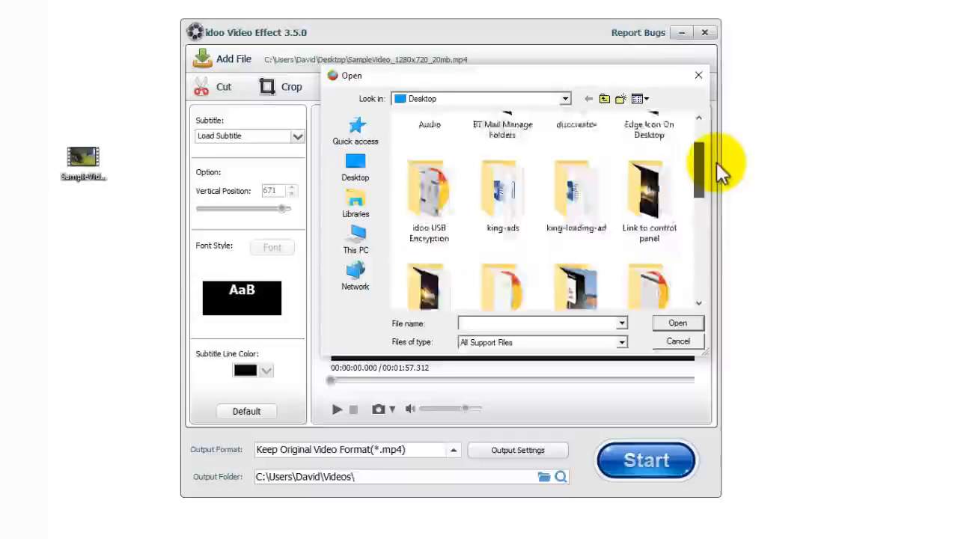
click(678, 341)
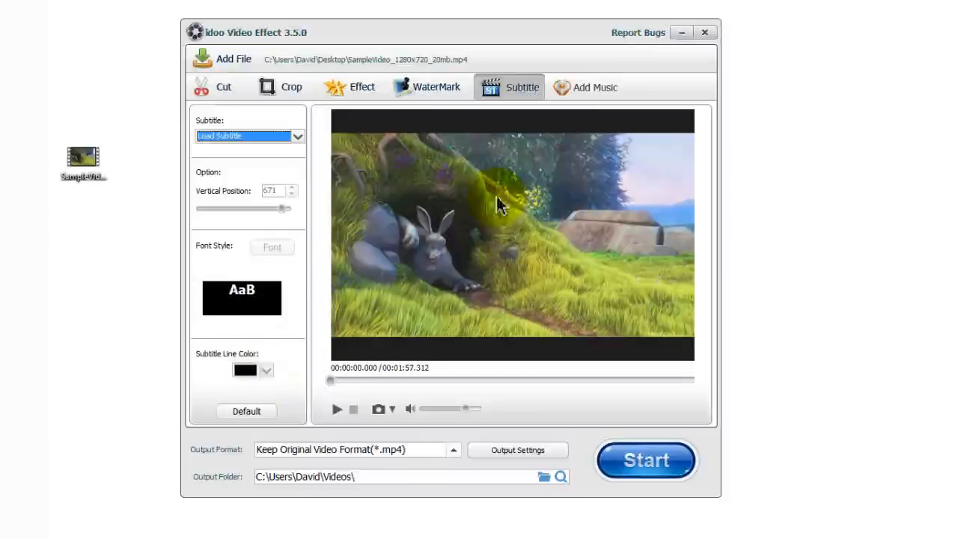
click(591, 97)
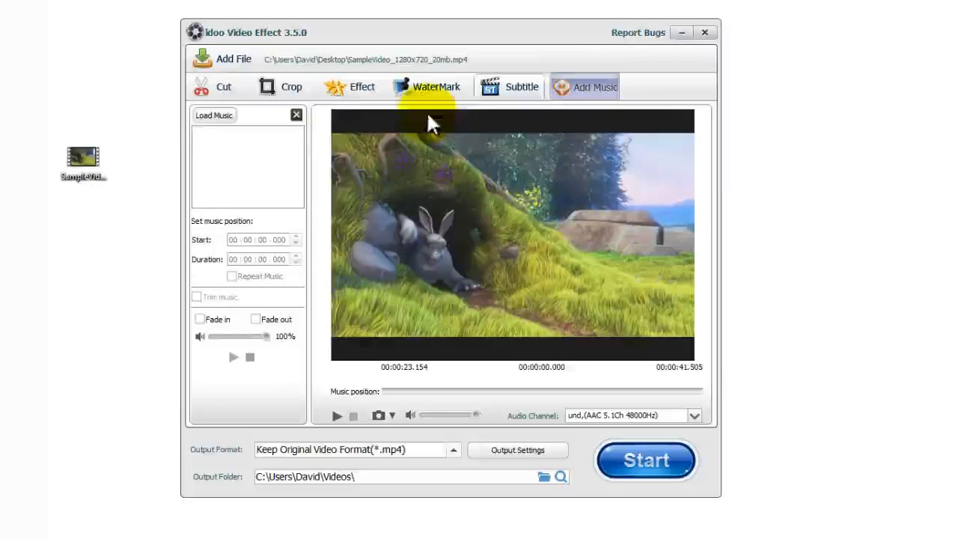
Step: Load sample1.wav from the Audio folder as the video's background music
click(213, 116)
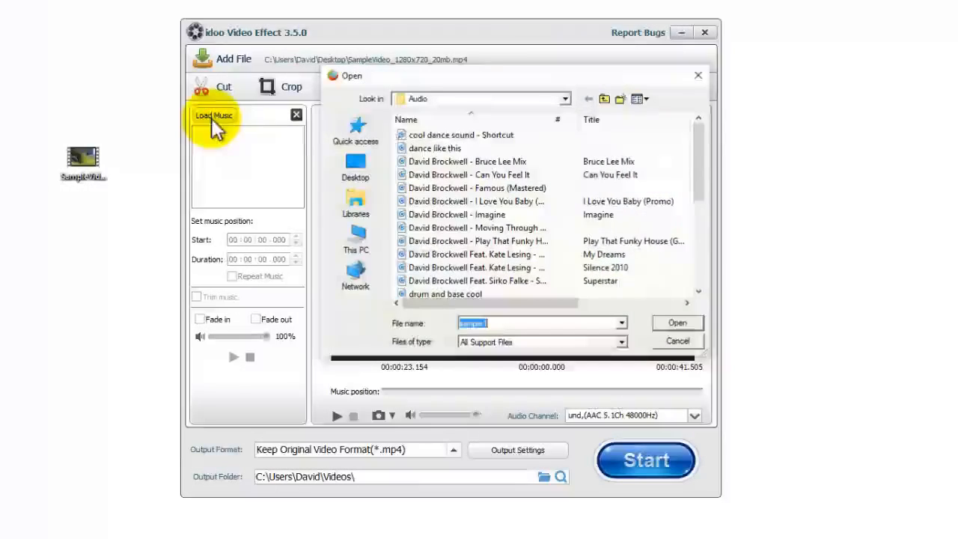
drag(696, 146, 695, 239)
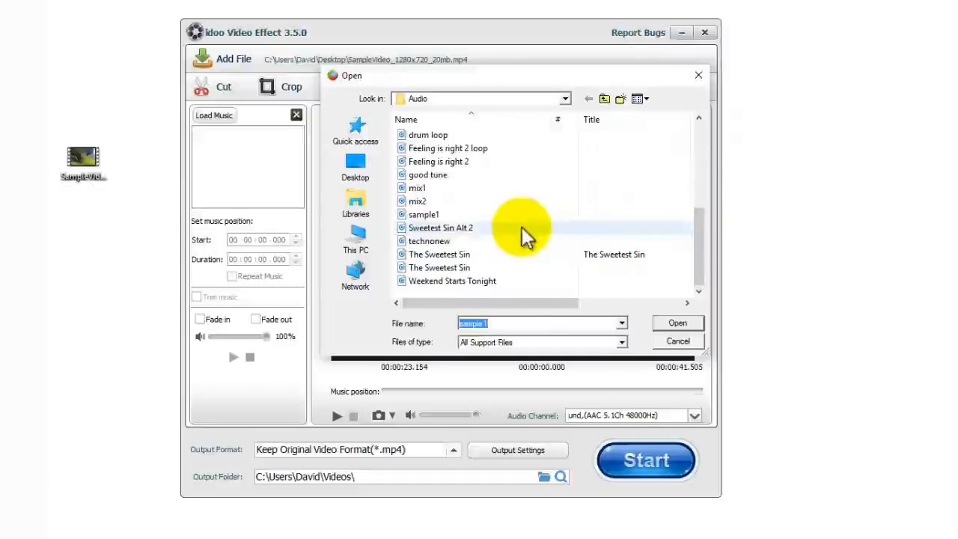
click(460, 215)
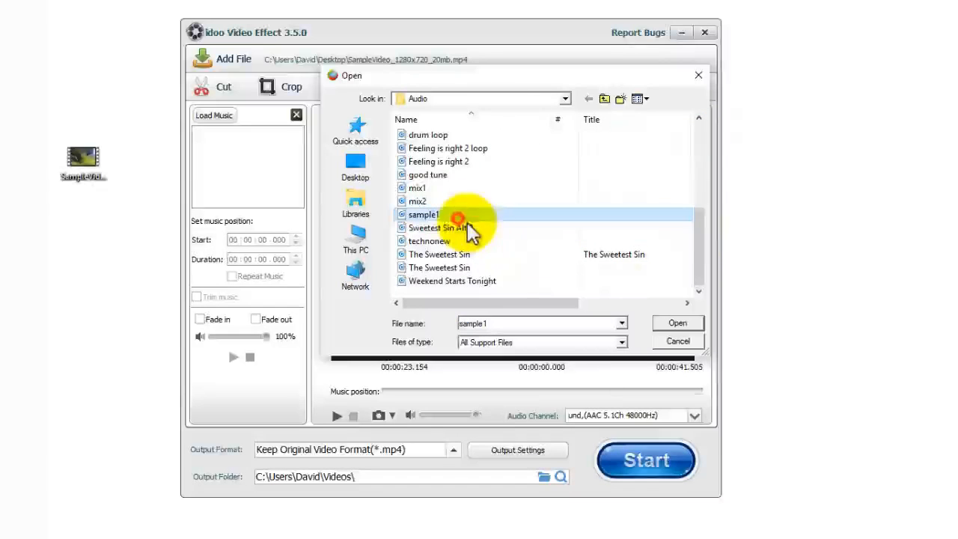
click(676, 324)
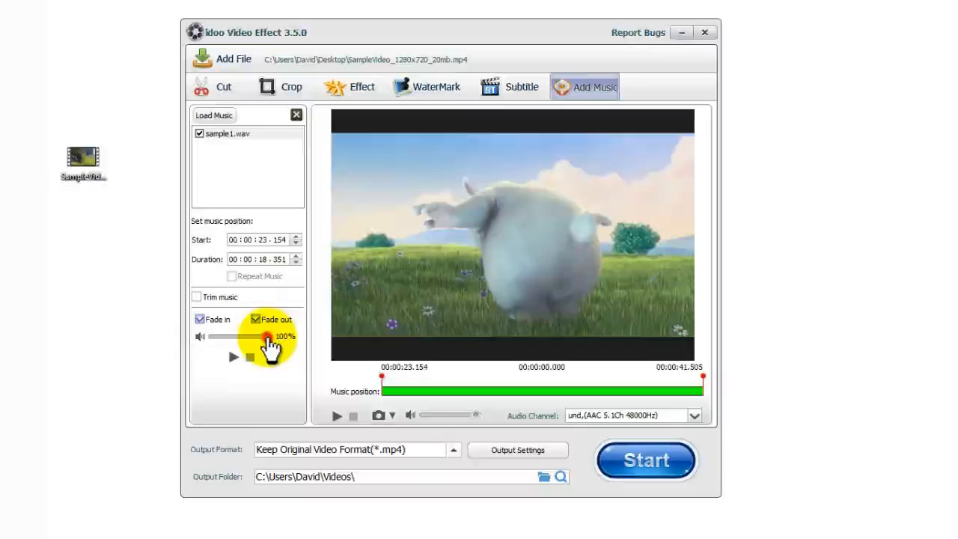
Step: Set music volume to 34%, start 00:00:04.348, duration 00:00:03.949, and preview it
drag(270, 337, 233, 338)
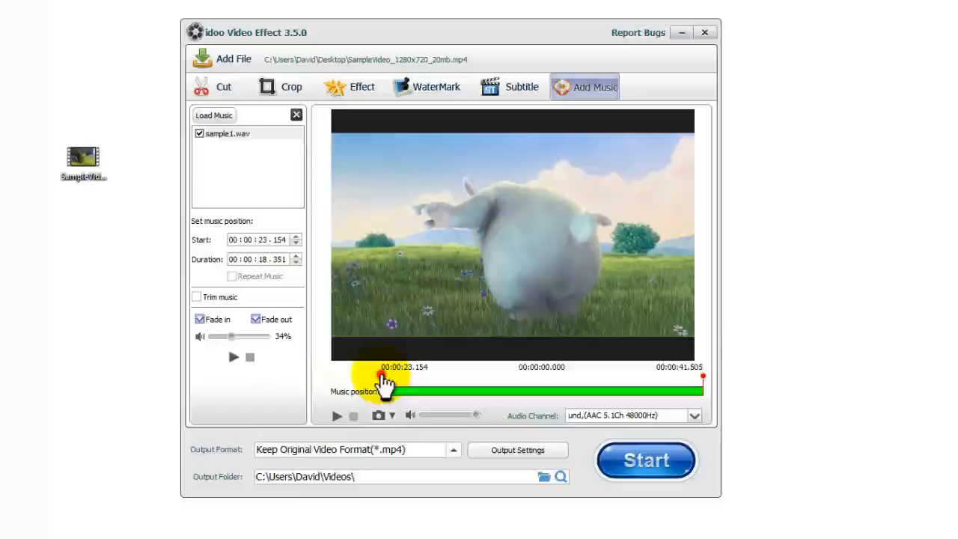
drag(384, 378, 449, 386)
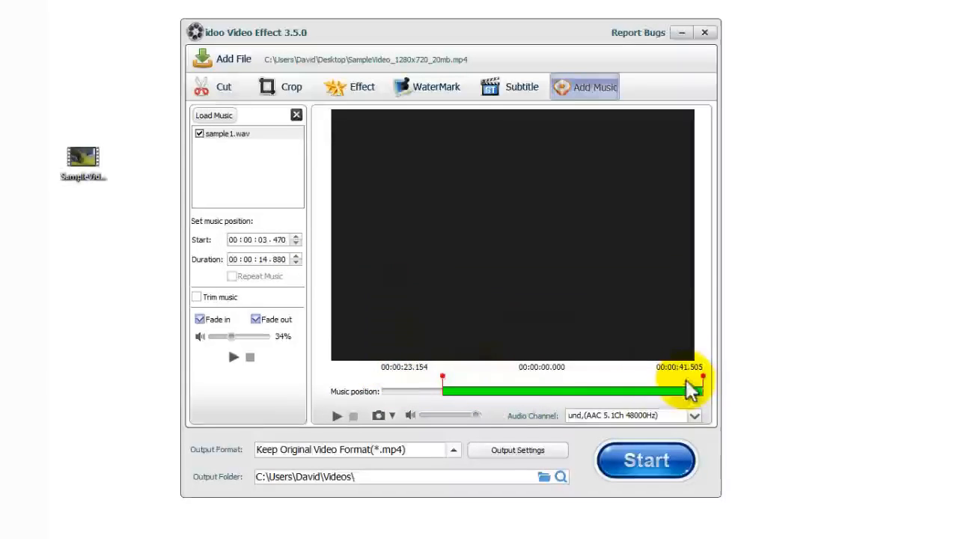
mouse_move(704, 382)
mouse_down()
mouse_move(452, 389)
mouse_move(529, 397)
mouse_up()
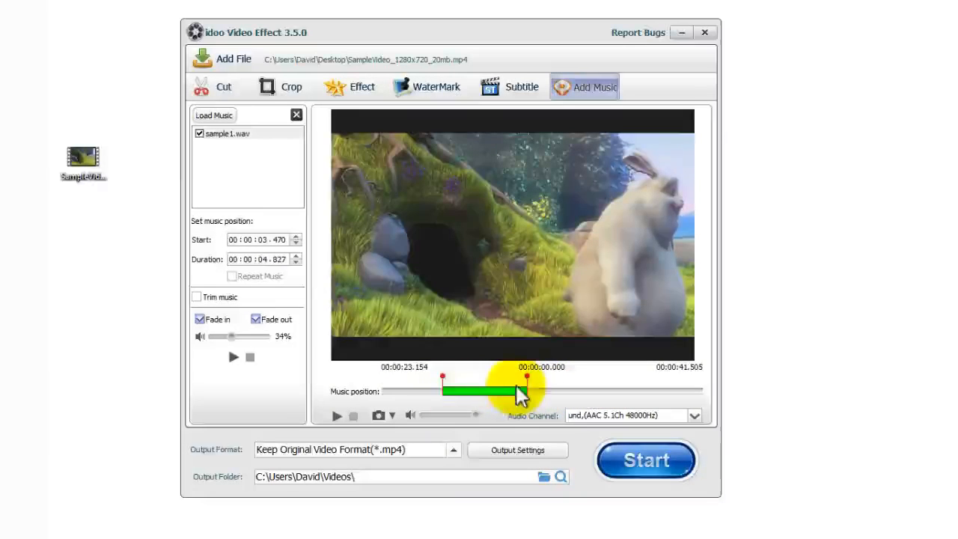
drag(446, 383, 459, 400)
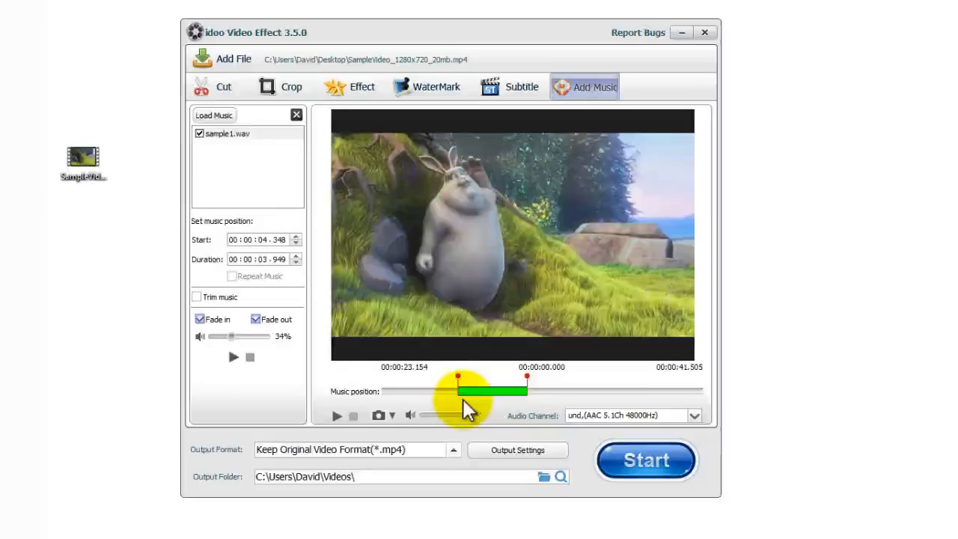
click(232, 357)
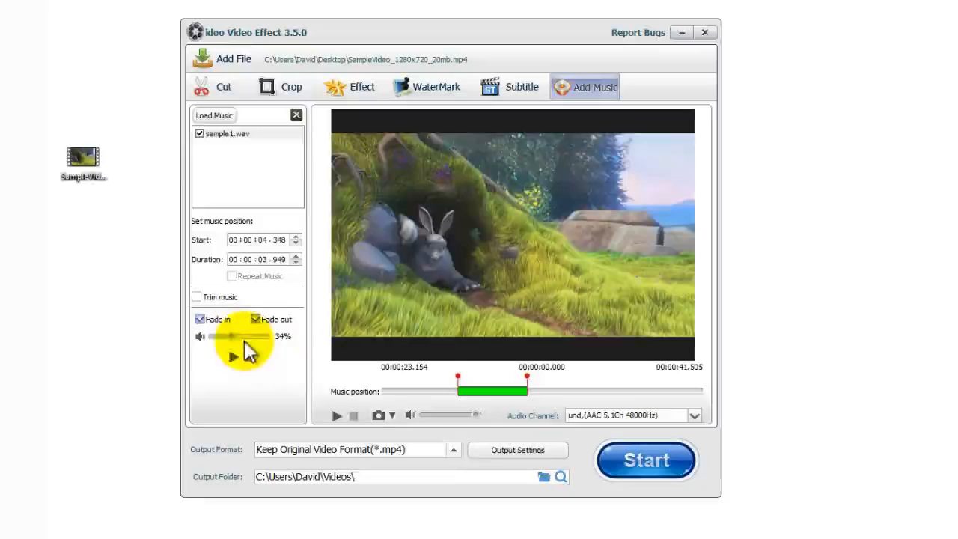
click(195, 298)
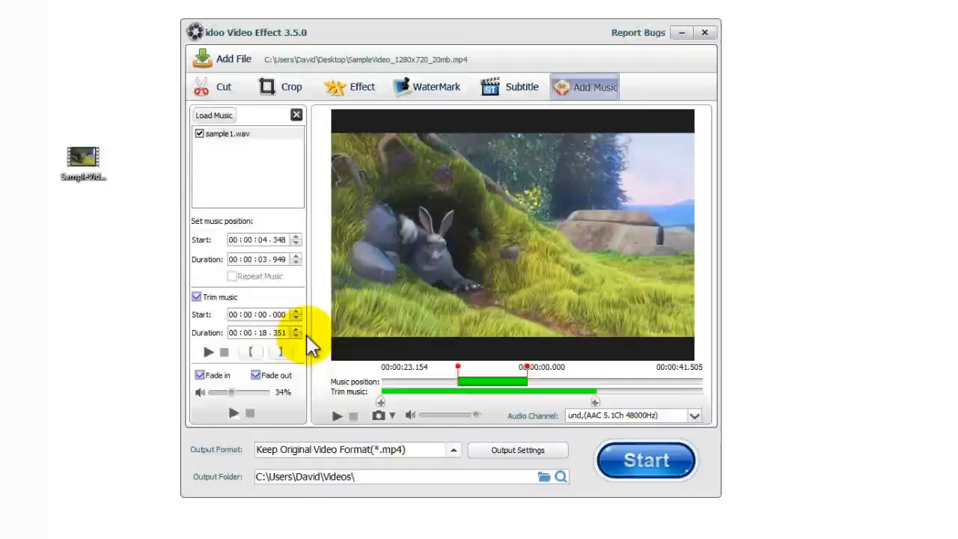
click(197, 298)
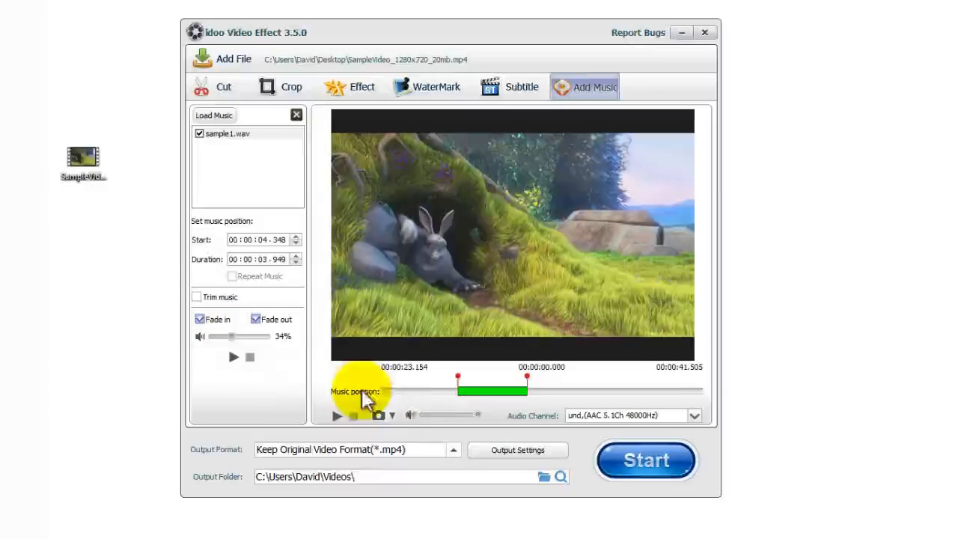
click(608, 414)
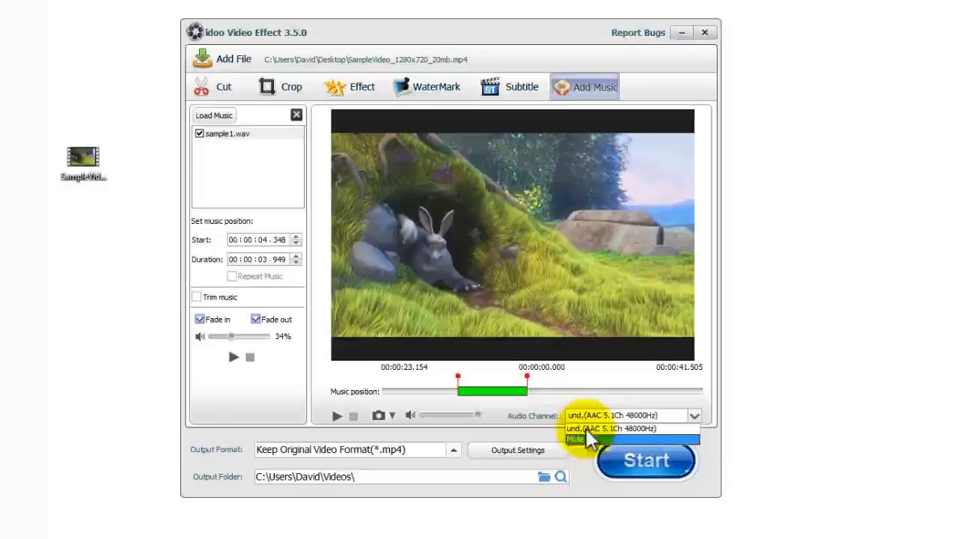
click(549, 402)
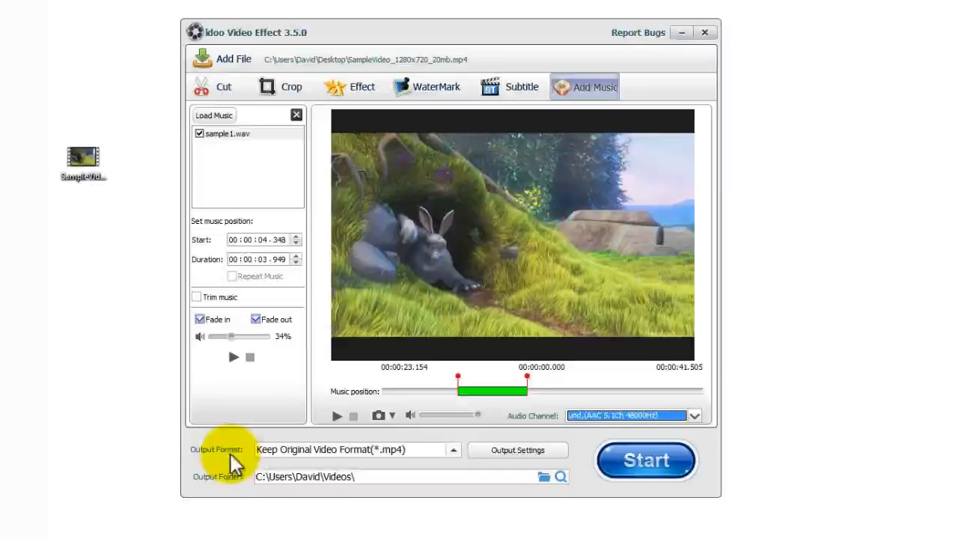
click(385, 454)
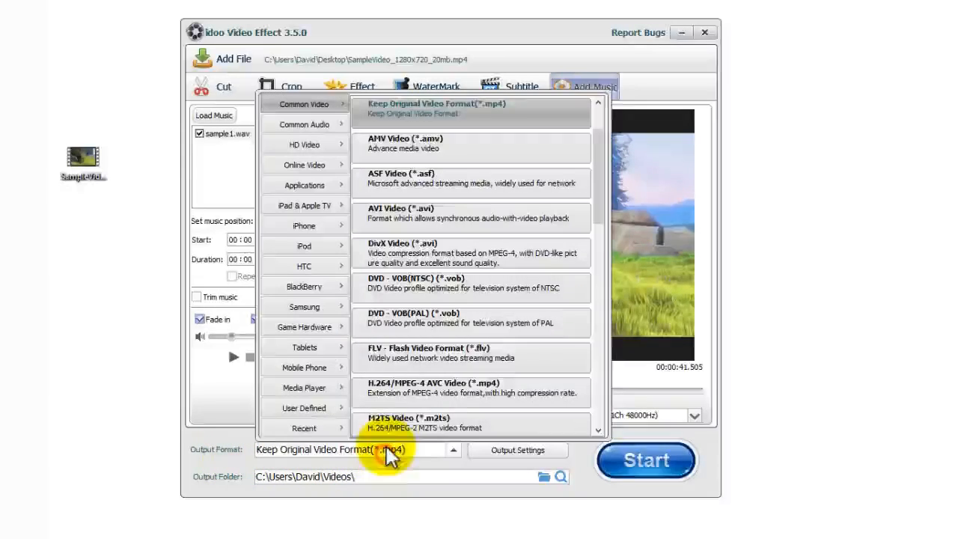
scroll(392, 404, down, 3)
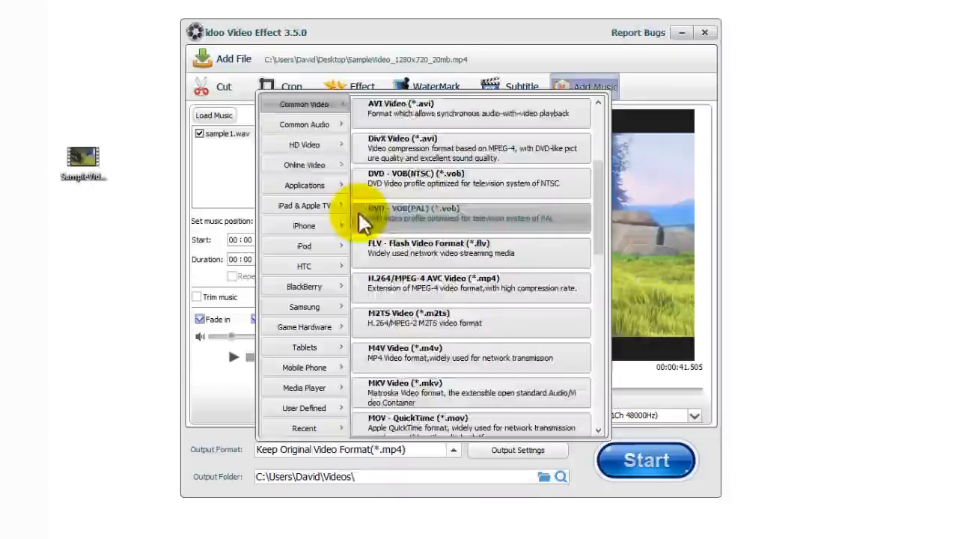
click(304, 144)
click(314, 226)
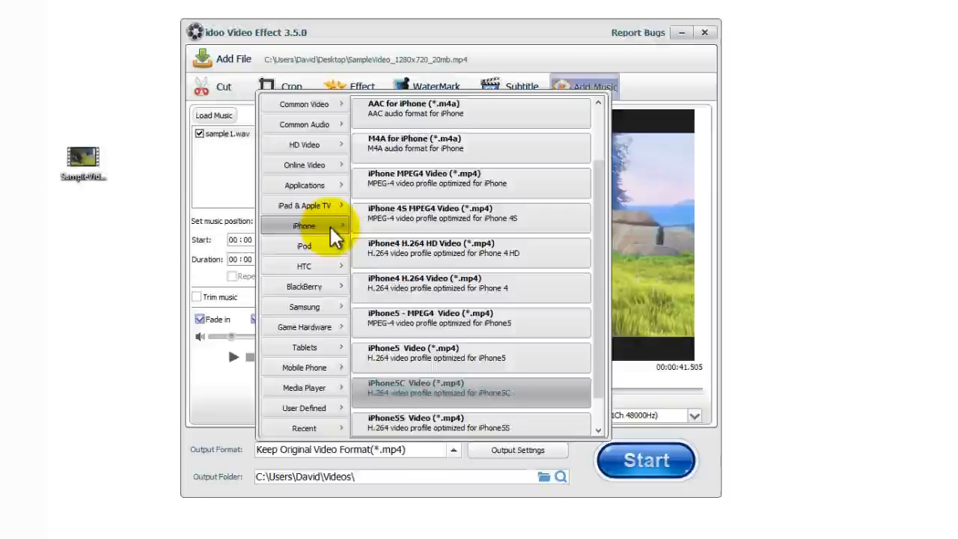
click(339, 164)
click(323, 330)
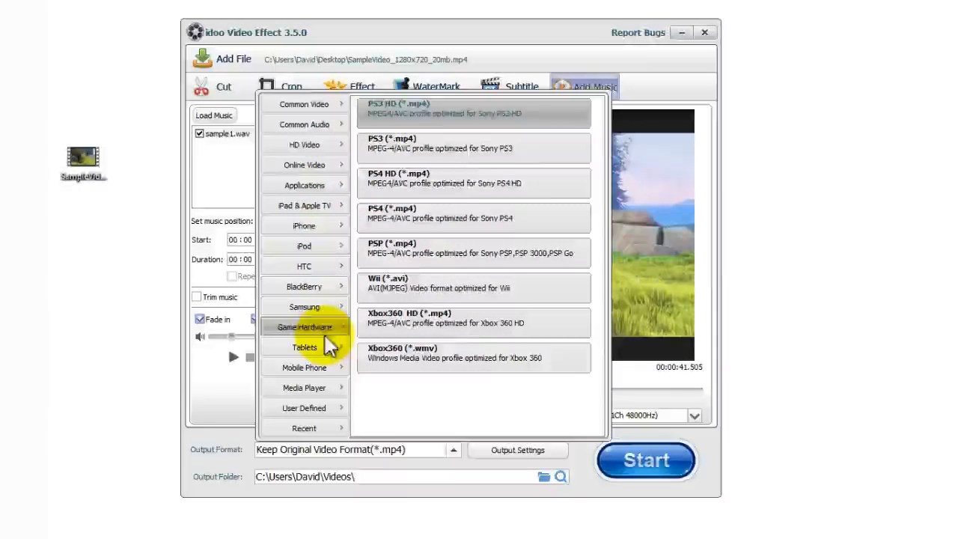
click(325, 166)
click(314, 206)
click(574, 460)
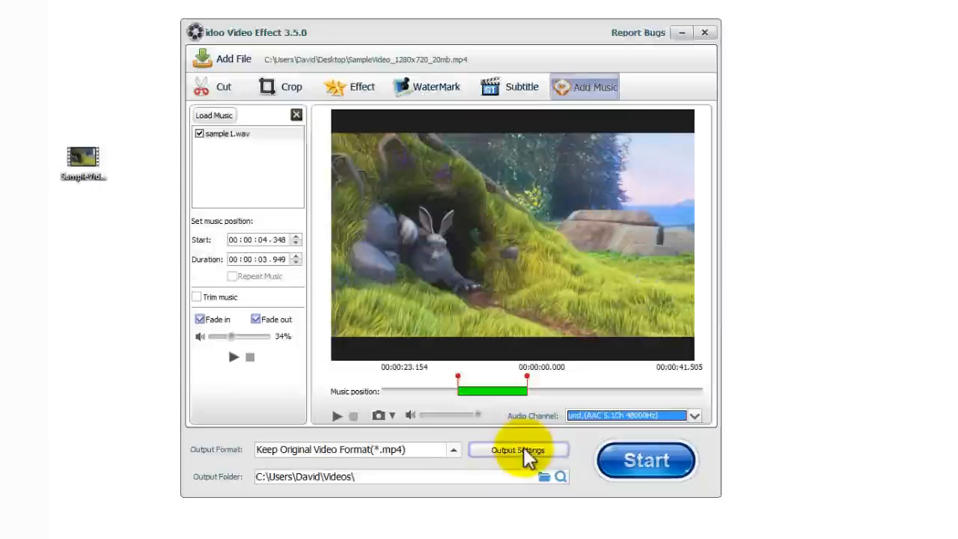
Step: In the detailed output settings, keep video and audio quality at High
click(547, 452)
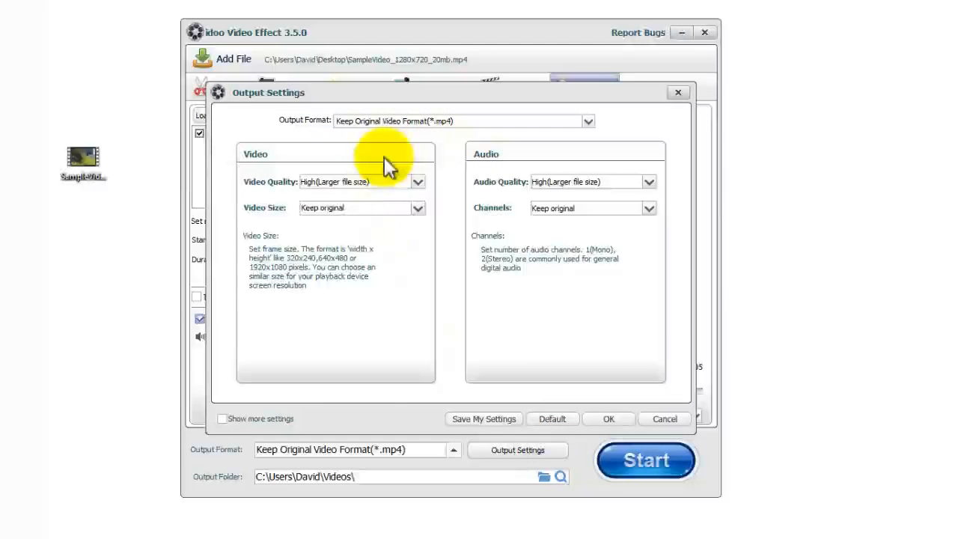
click(346, 184)
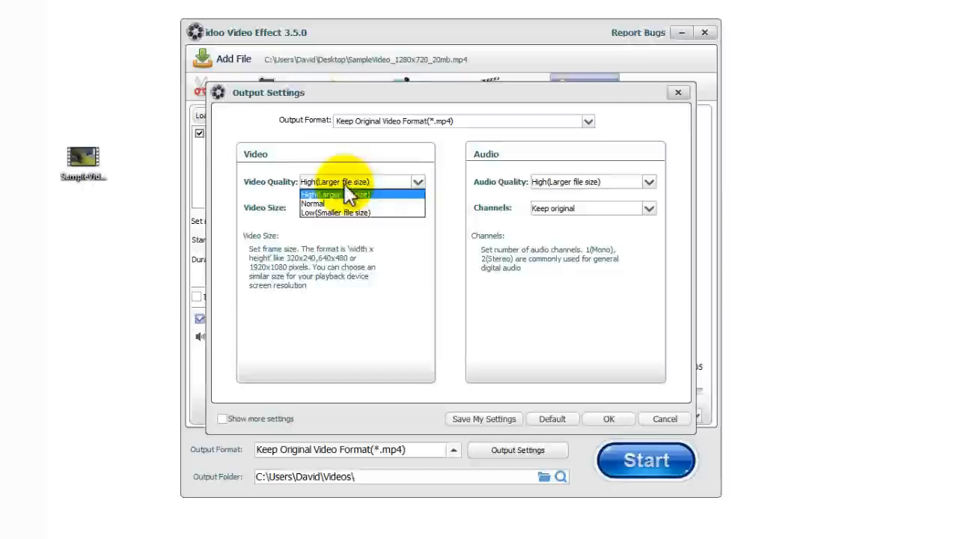
click(397, 262)
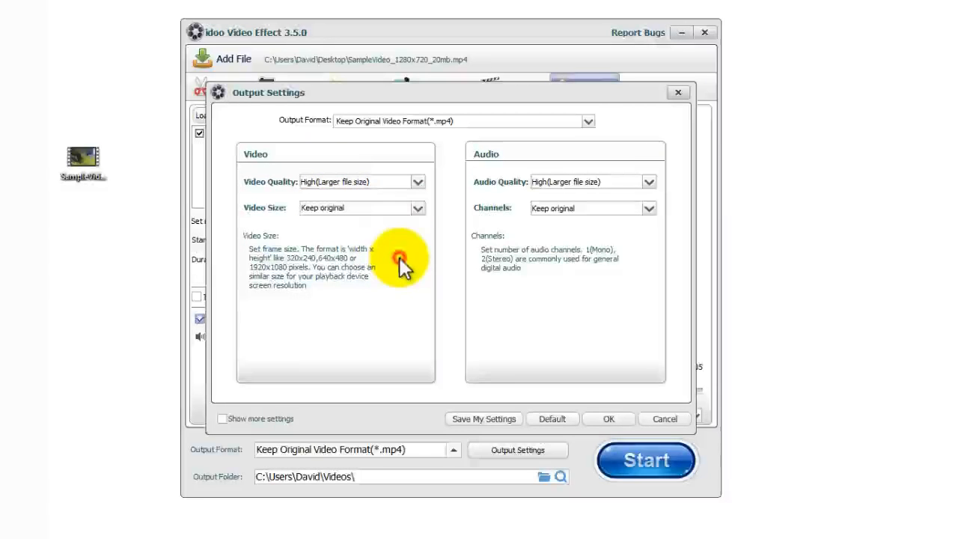
click(564, 180)
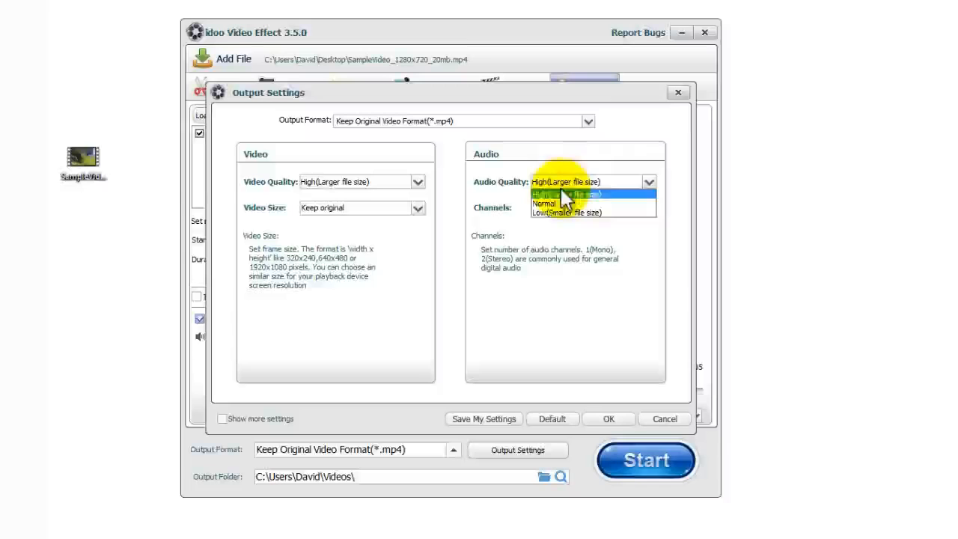
click(556, 284)
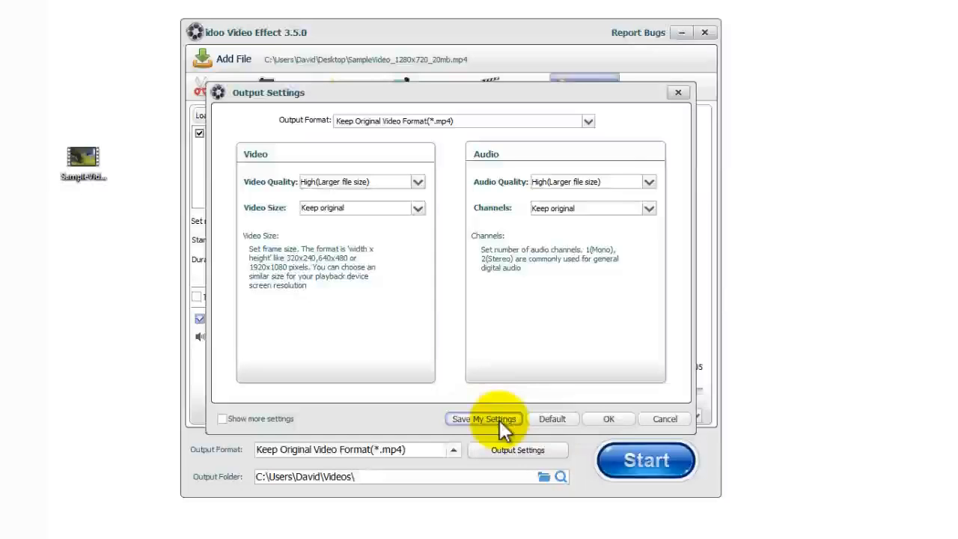
Step: Show and hide the extra settings, then close Output Settings without saving changes
click(223, 422)
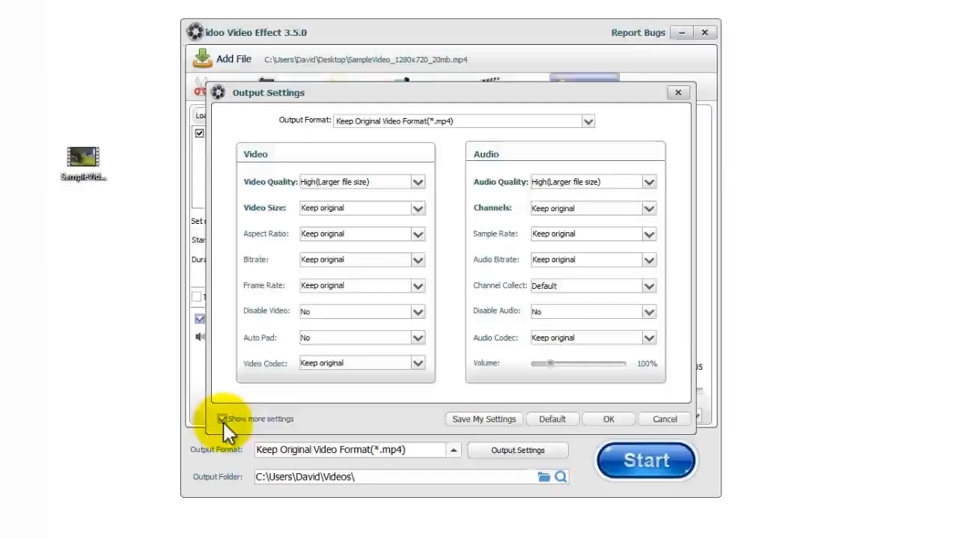
click(223, 421)
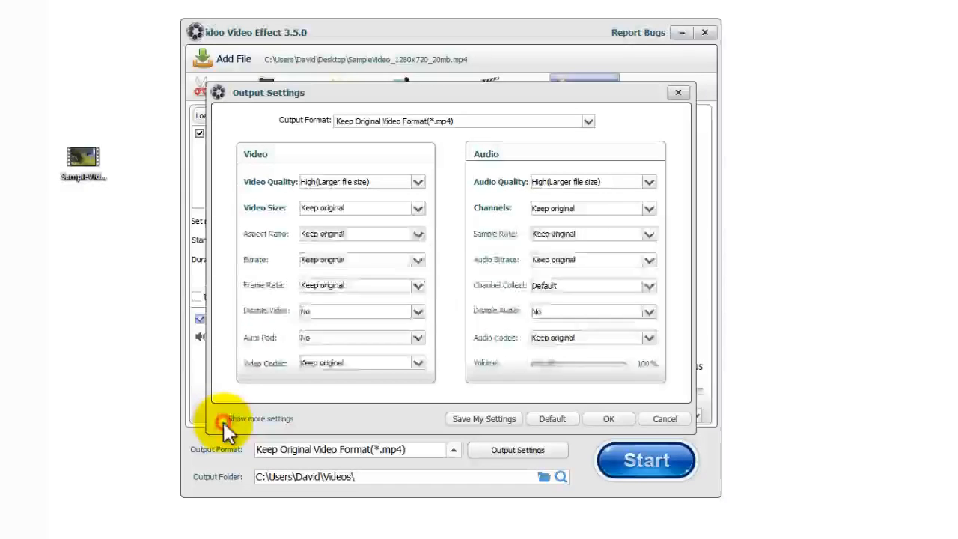
click(669, 420)
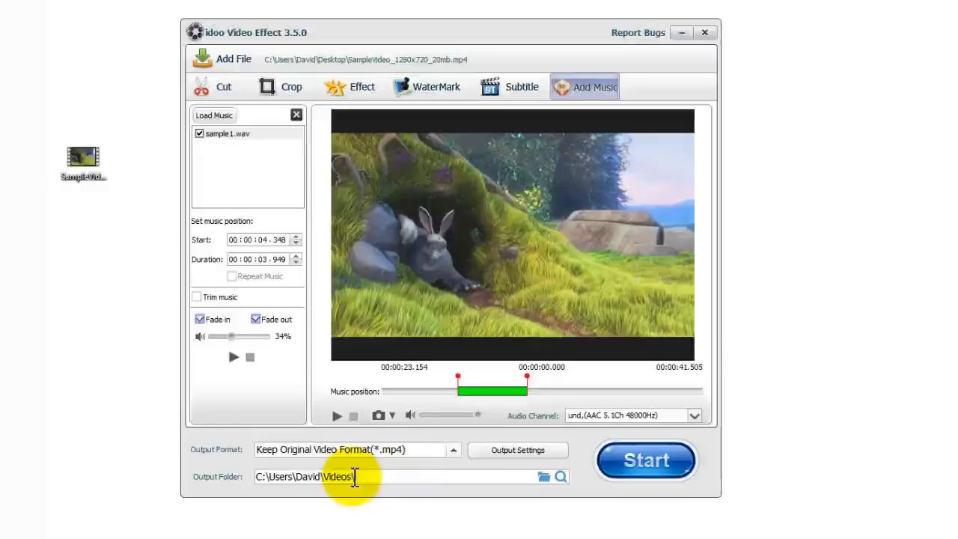
Step: Open the Videos output folder in File Explorer, then close it again
click(559, 476)
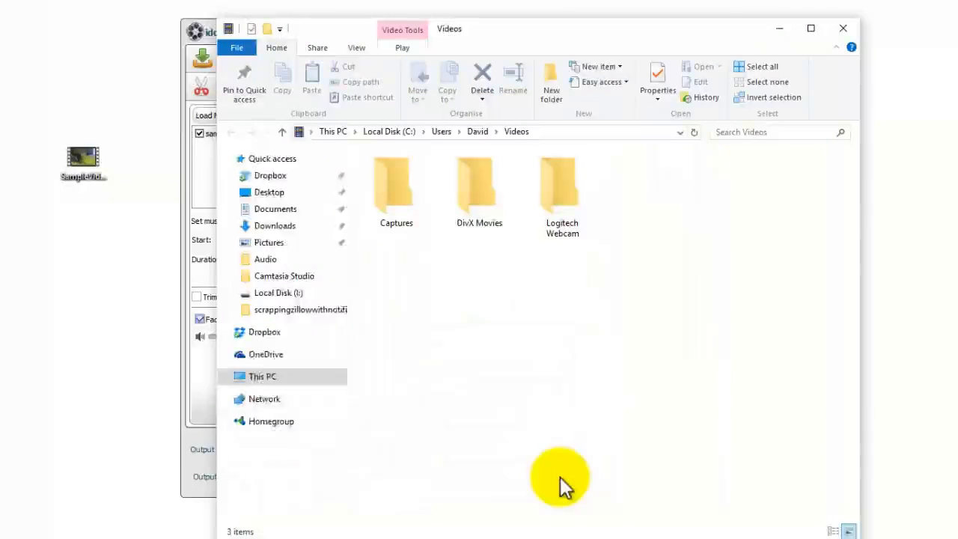
click(844, 28)
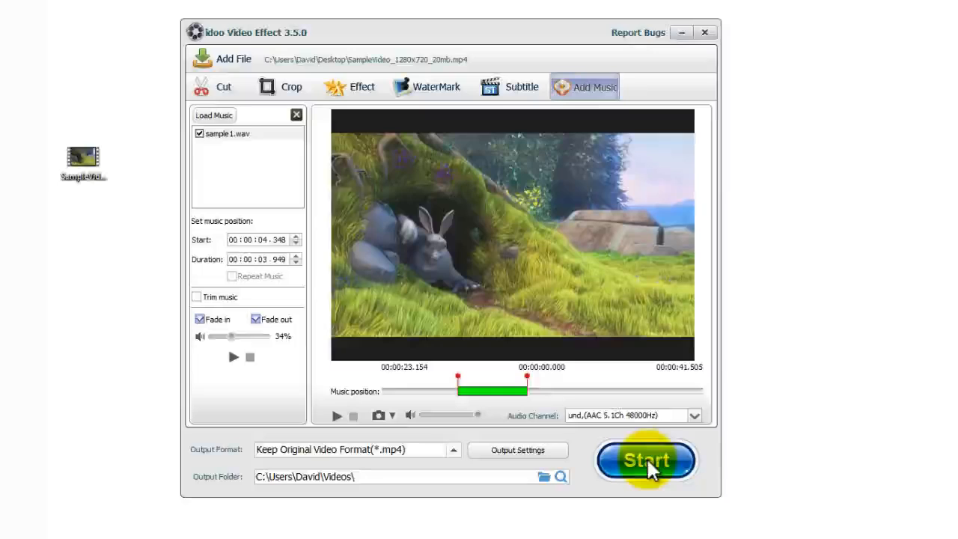
Step: Start the export, then open the Joiner and move its window toward the screen centre
click(647, 459)
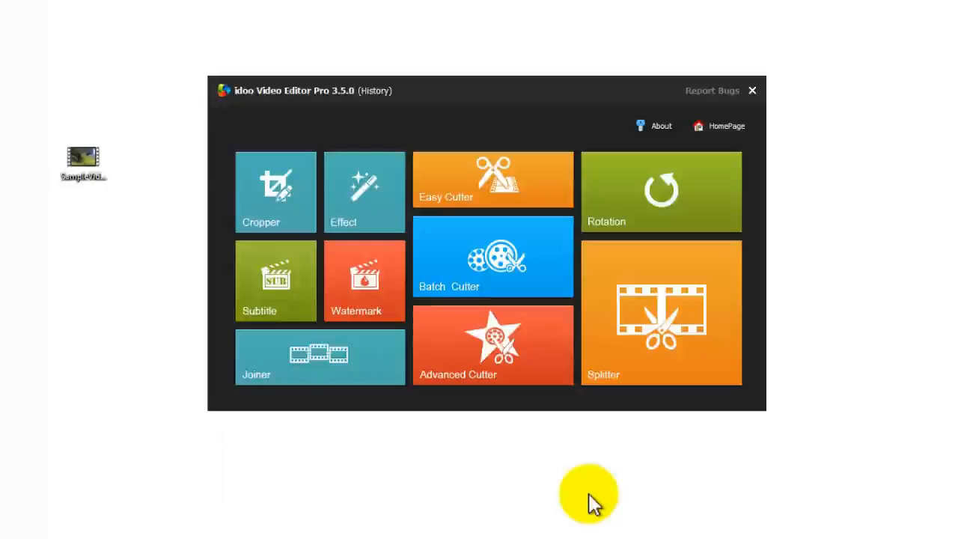
click(312, 365)
drag(941, 70, 271, 67)
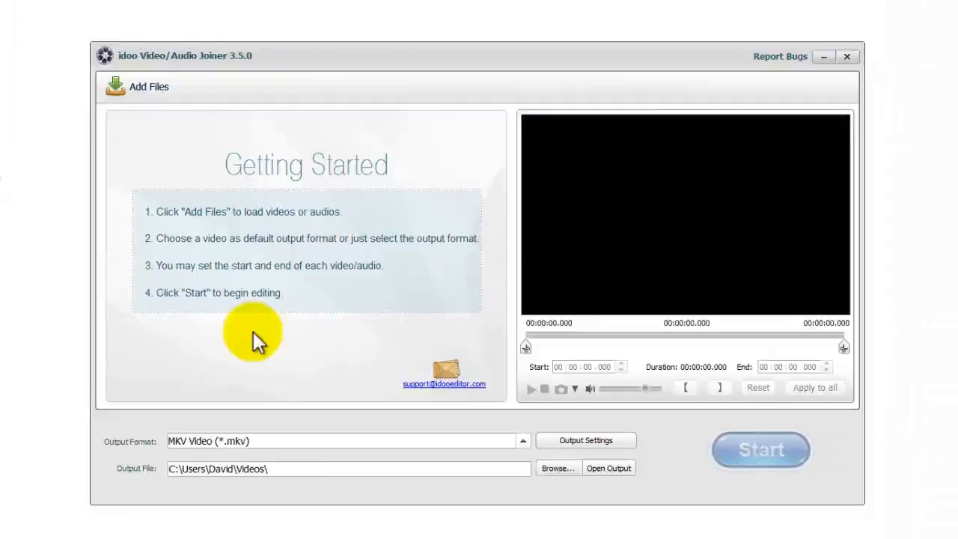
Step: Add elephants-dream.webm and SampleVideo_1280x720_20mb.mp4 from the desktop to the joiner list
click(134, 96)
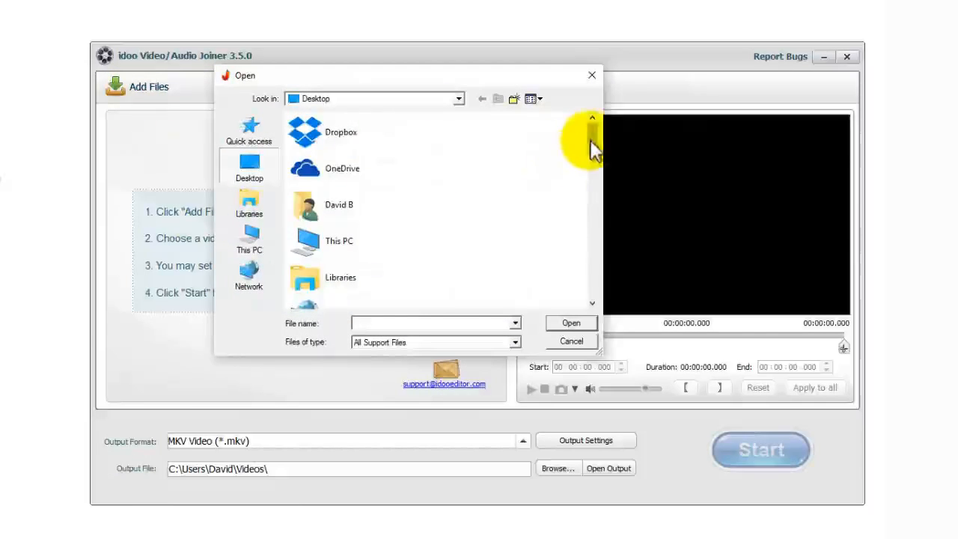
drag(592, 141, 591, 299)
click(359, 217)
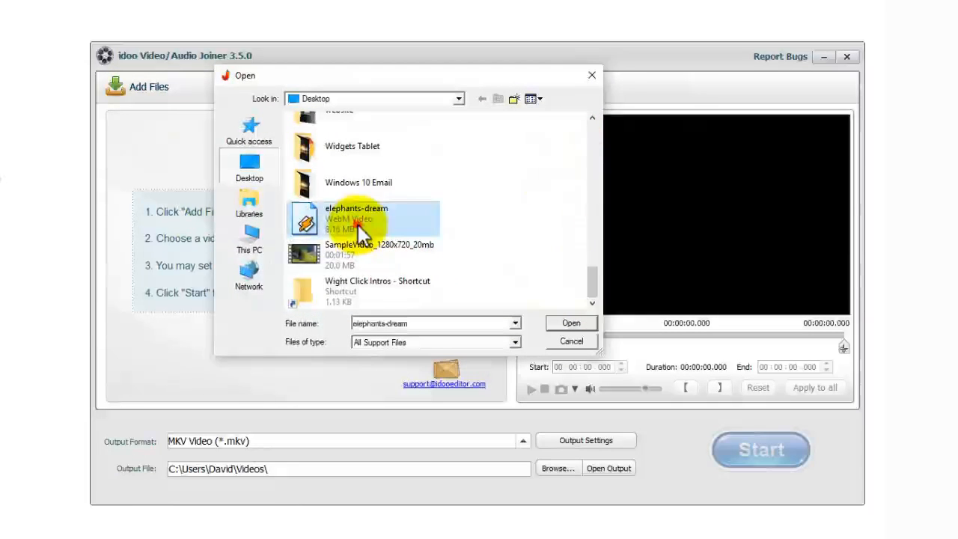
ctrl+click(363, 246)
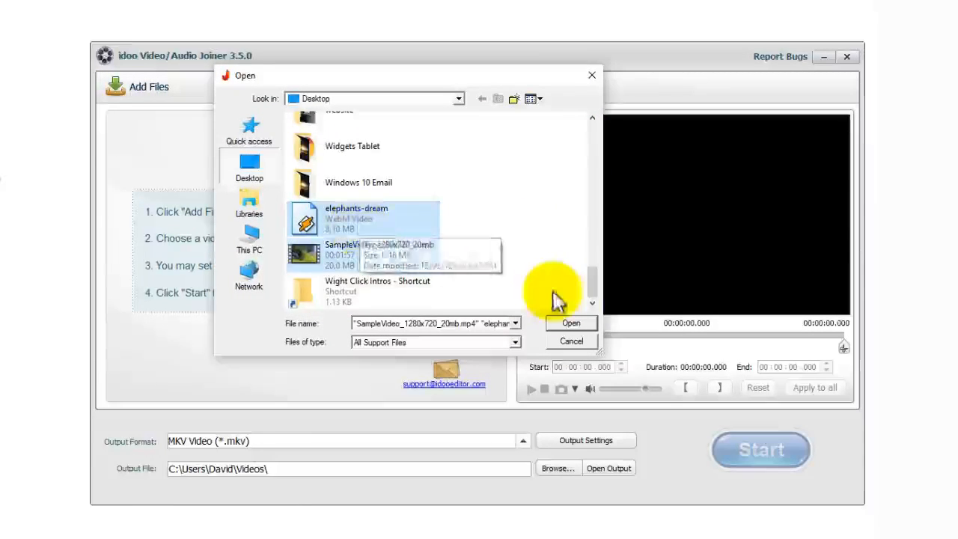
click(573, 324)
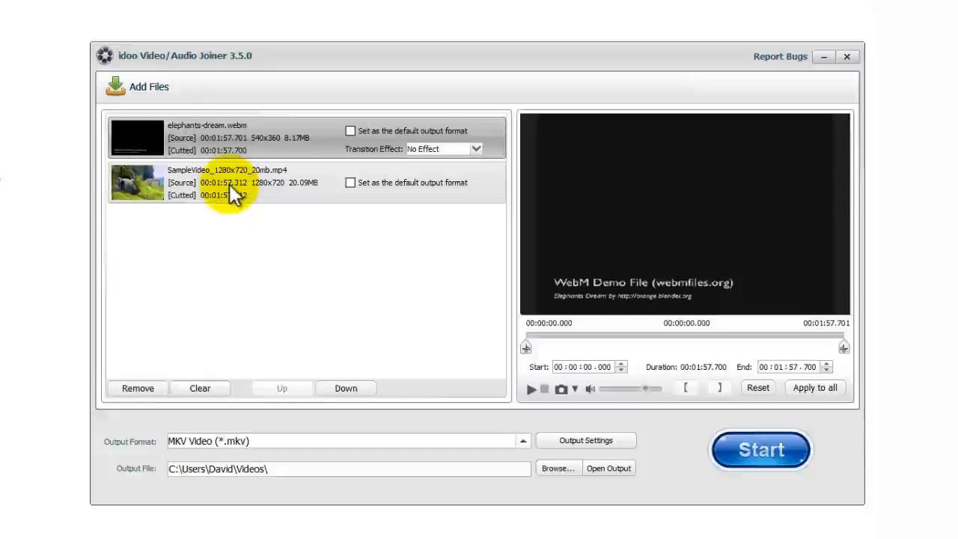
Step: Set elephants-dream.webm's transition effect to Fade out - Fade in
click(470, 148)
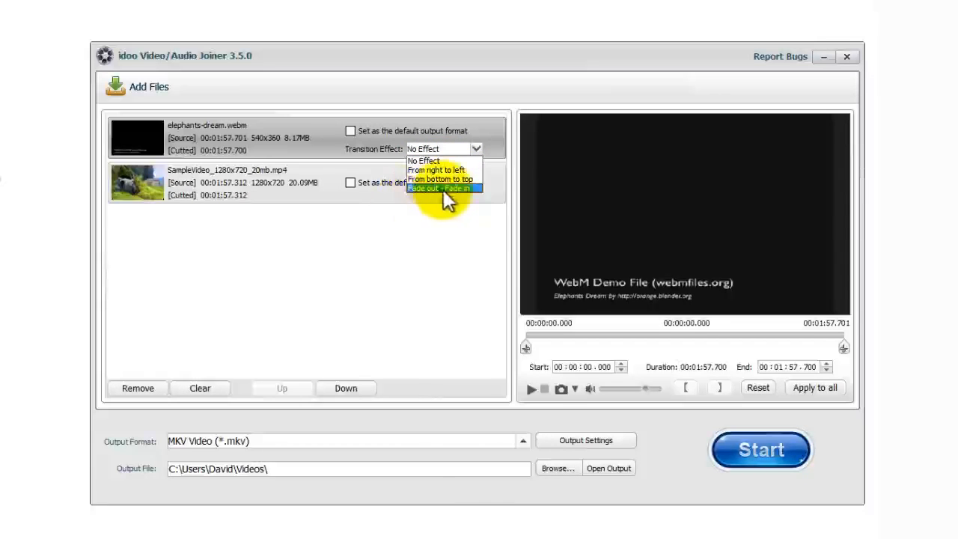
click(452, 189)
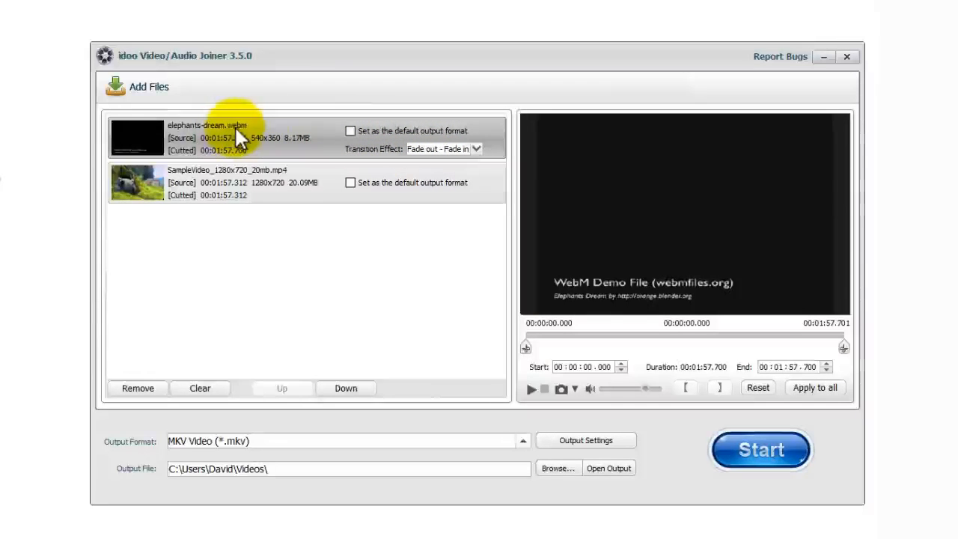
Step: Keep MKV output and move SampleVideo_1280x720_20mb.mp4 above elephants-dream.webm
click(350, 130)
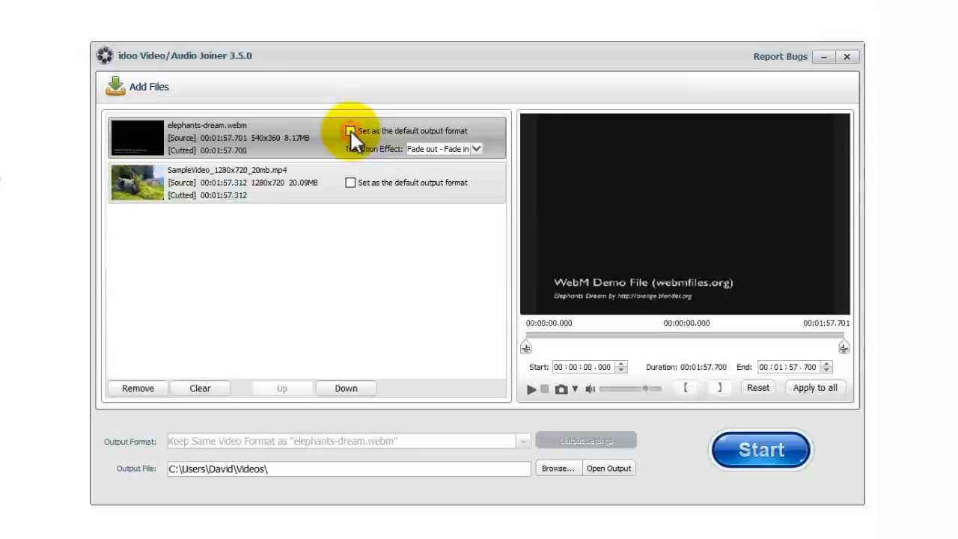
click(350, 130)
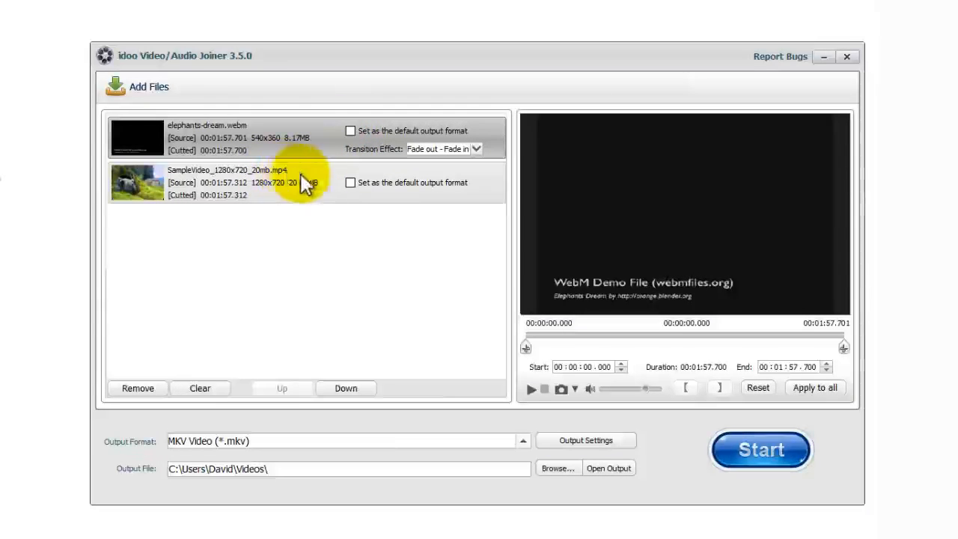
click(349, 183)
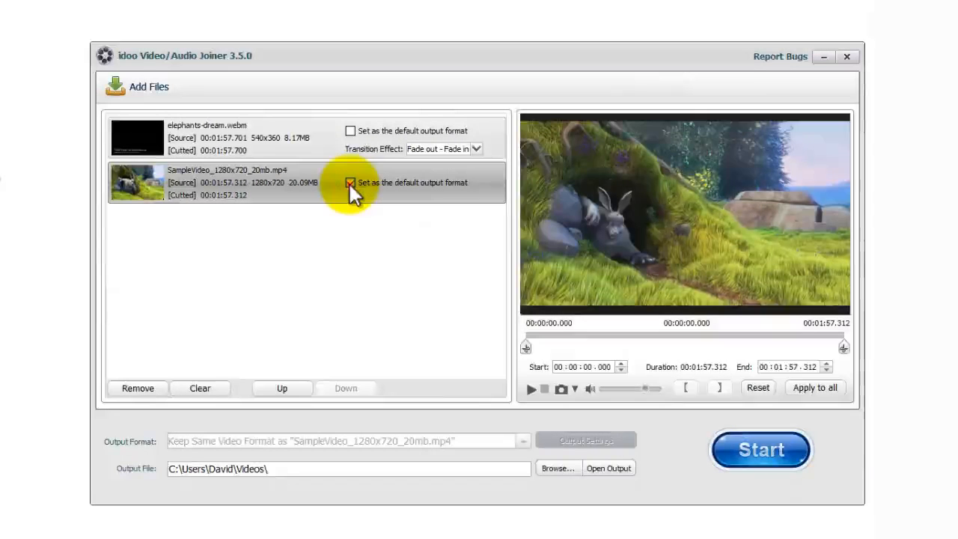
click(349, 183)
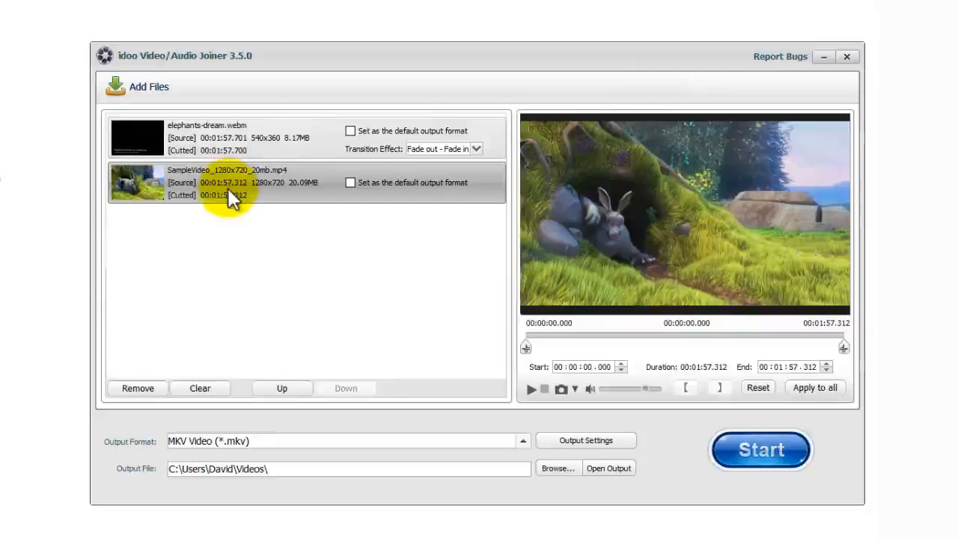
click(192, 181)
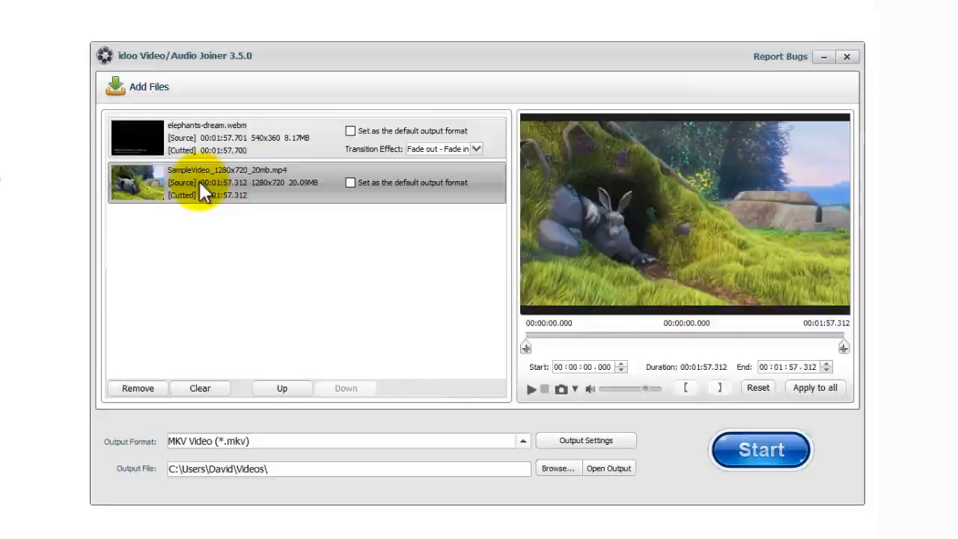
click(270, 387)
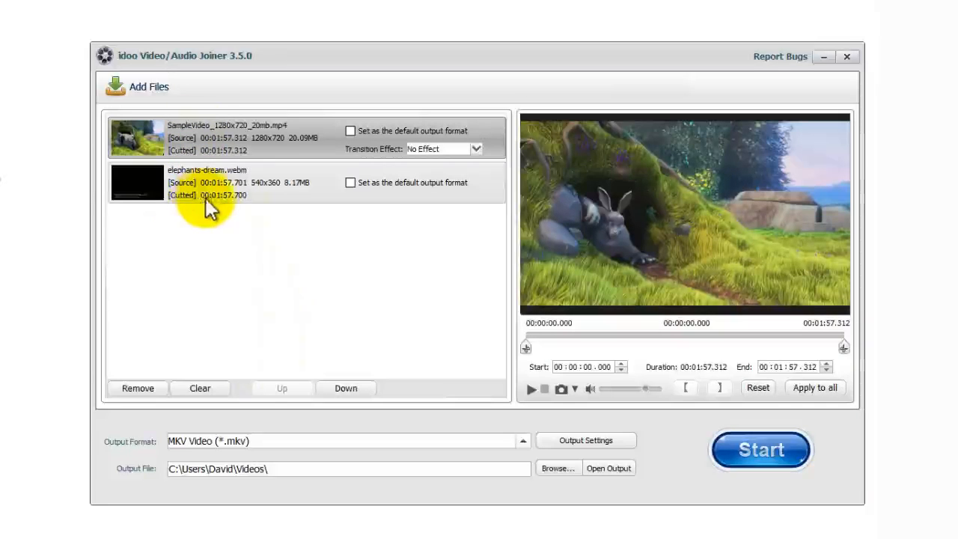
Step: Set SampleVideo's transition into elephants-dream to Fade out - Fade in
click(449, 155)
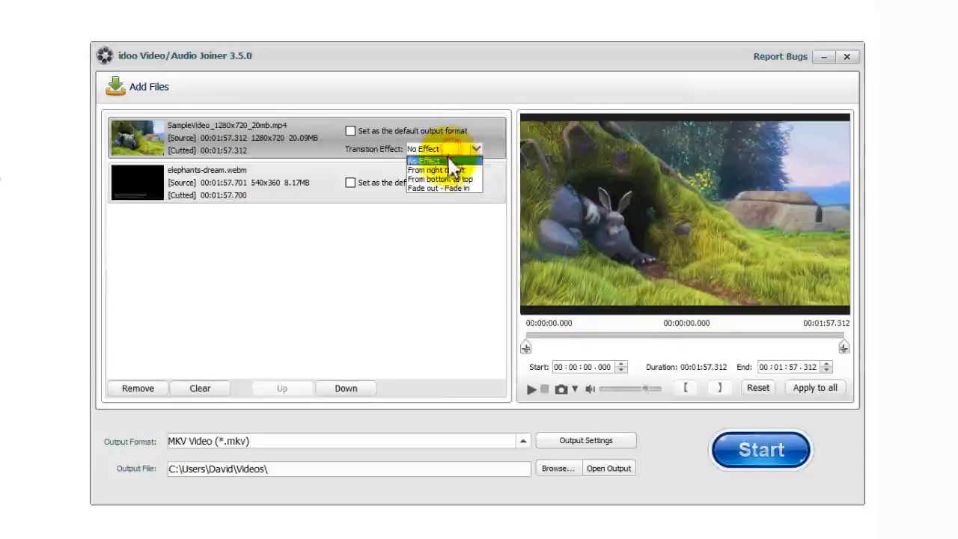
click(445, 187)
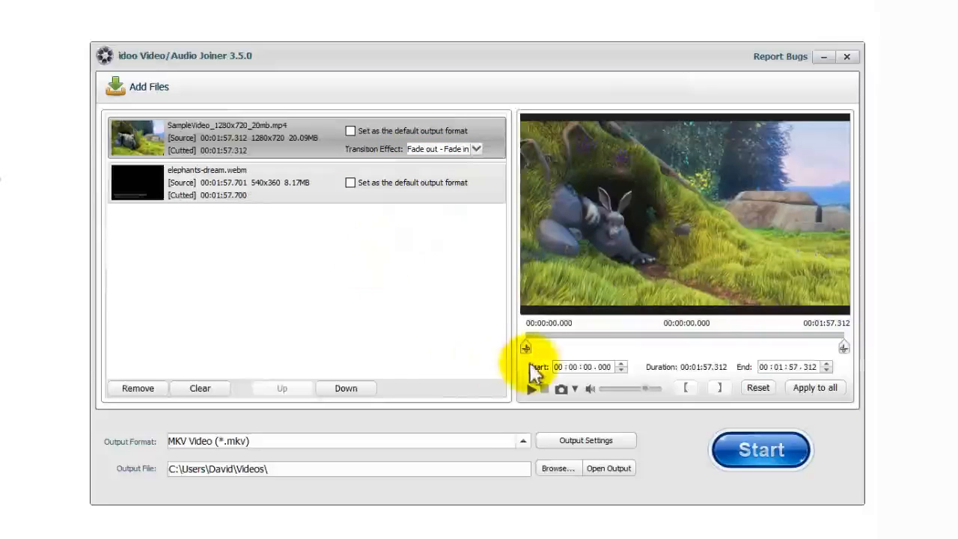
Step: Trim SampleVideo to 00:00:21.610–01:08.947 and elephants-dream to 00:00:23.230–00:01:04.012, then recheck SampleVideo
drag(533, 348, 585, 348)
drag(844, 348, 712, 349)
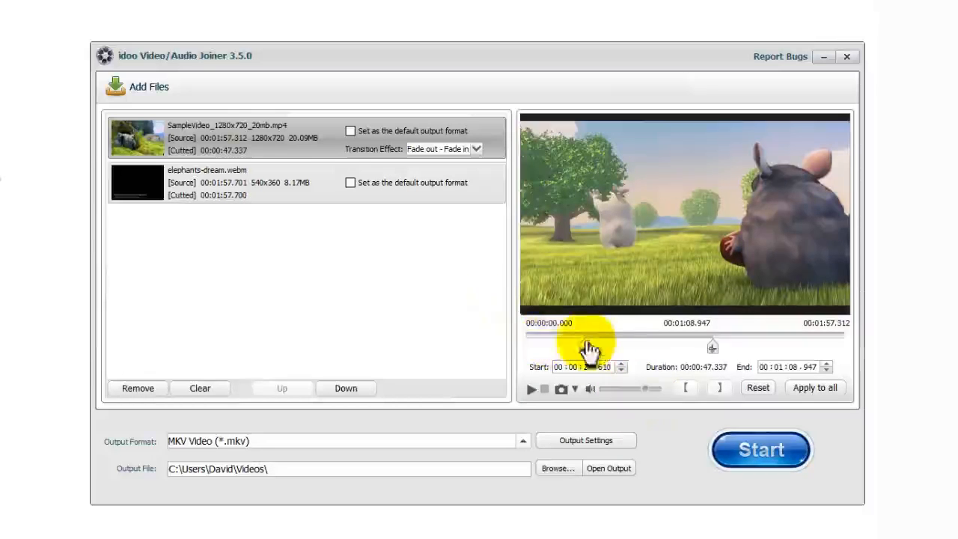
click(280, 195)
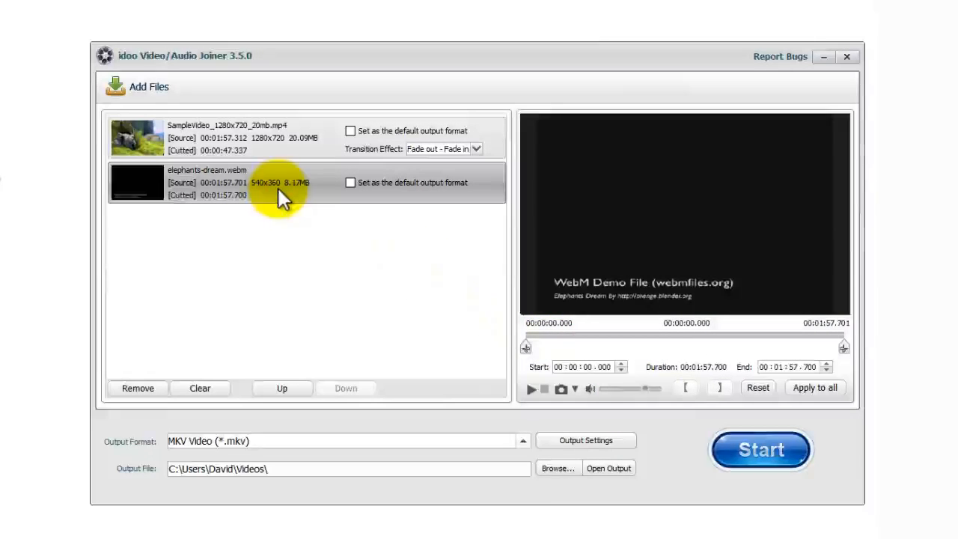
drag(526, 348, 588, 348)
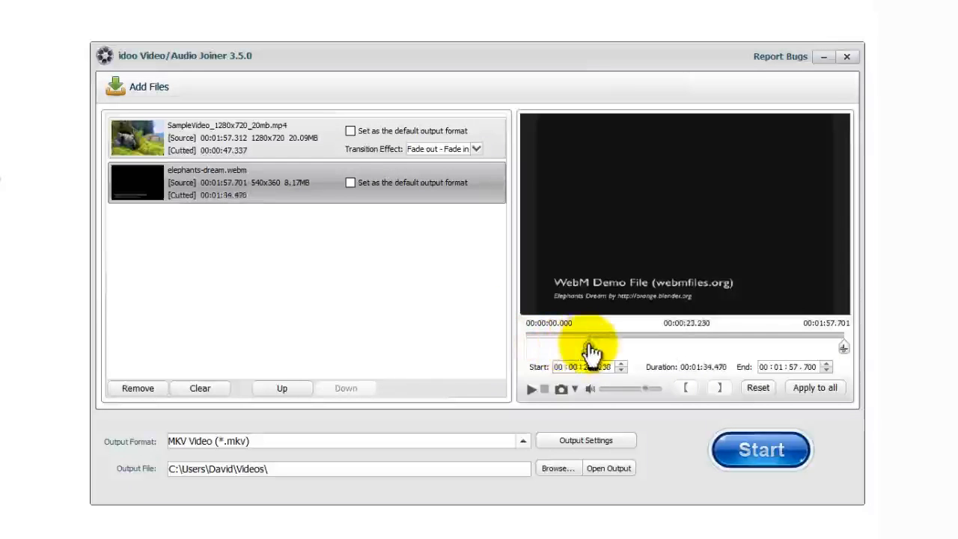
drag(843, 348, 698, 349)
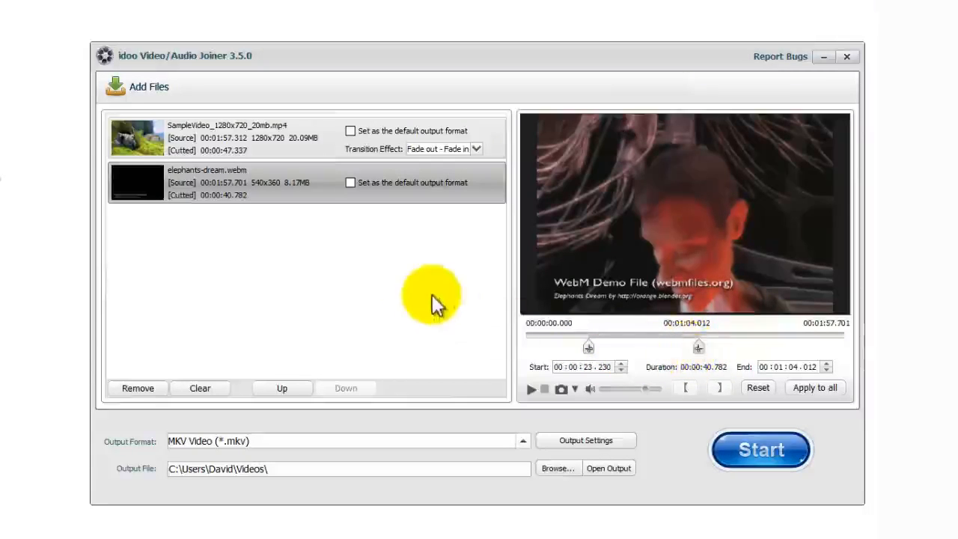
click(245, 134)
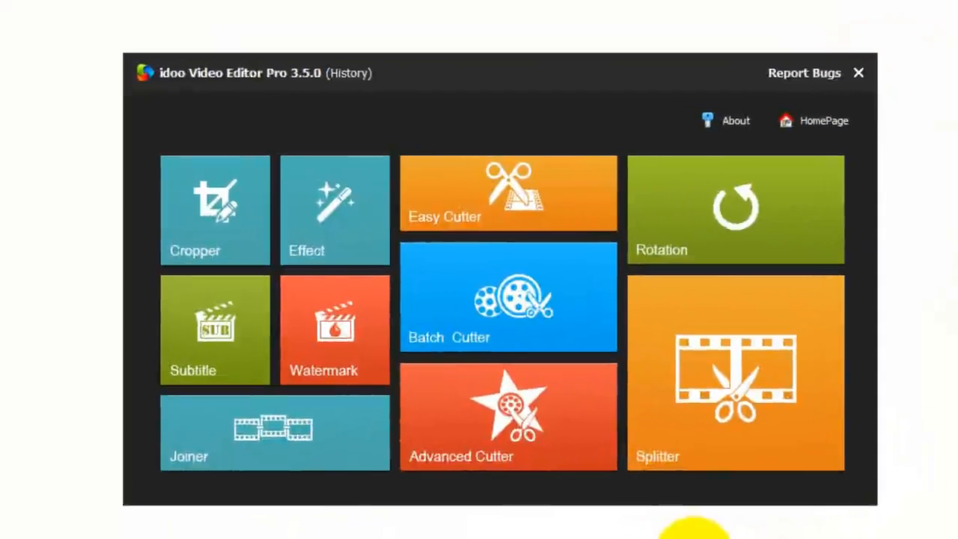
Step: Load SampleVideo_1280x720_20mb.mp4 into the Splitter and limit each segment to 29 Sec
click(742, 432)
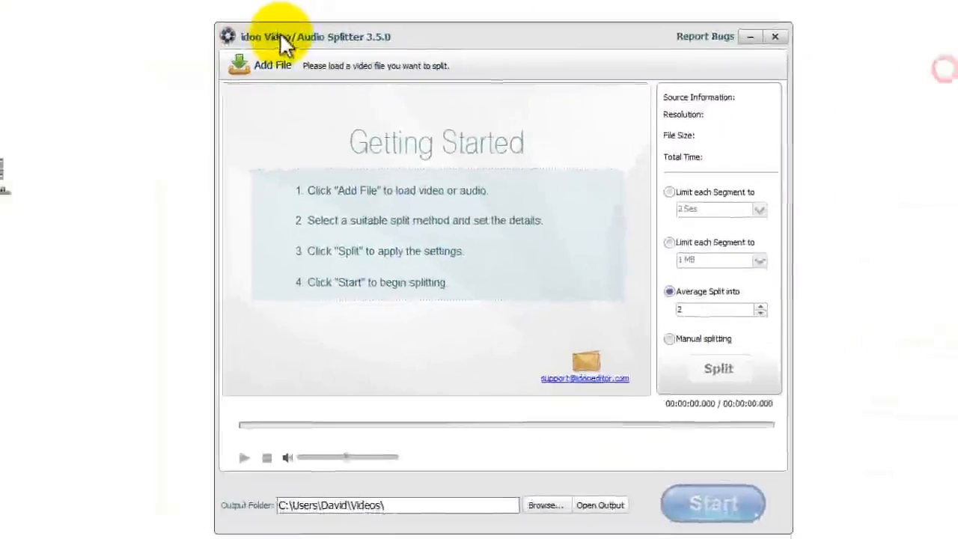
drag(326, 185, 328, 187)
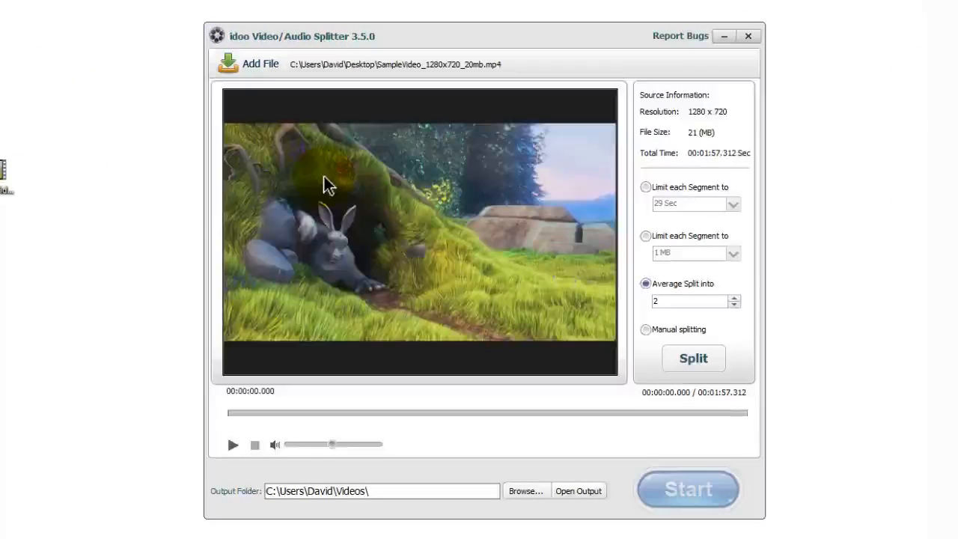
click(646, 187)
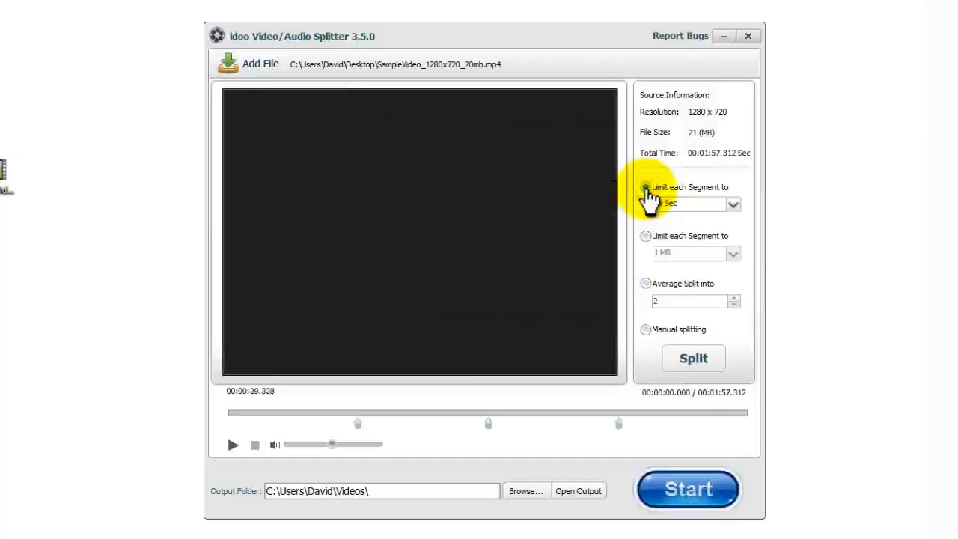
click(732, 203)
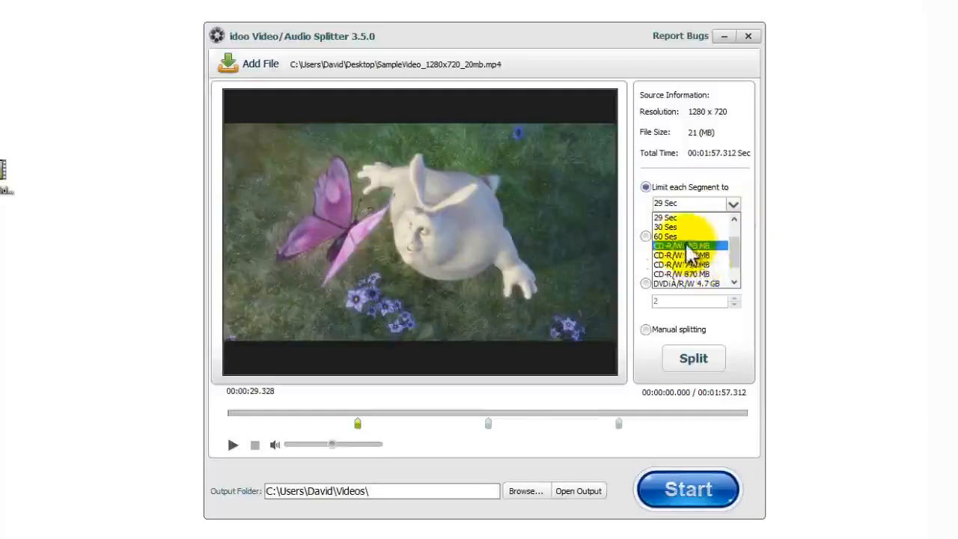
scroll(696, 266, down, 2)
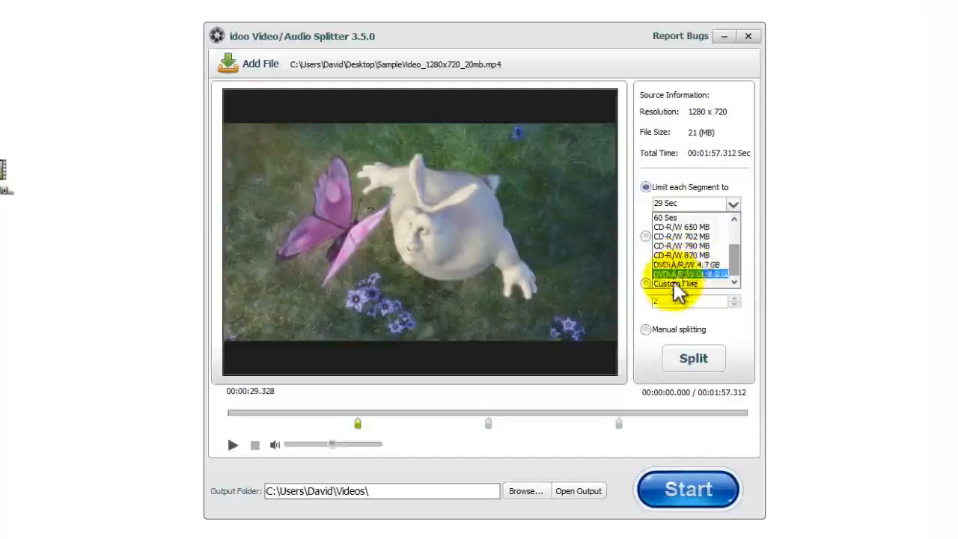
click(725, 173)
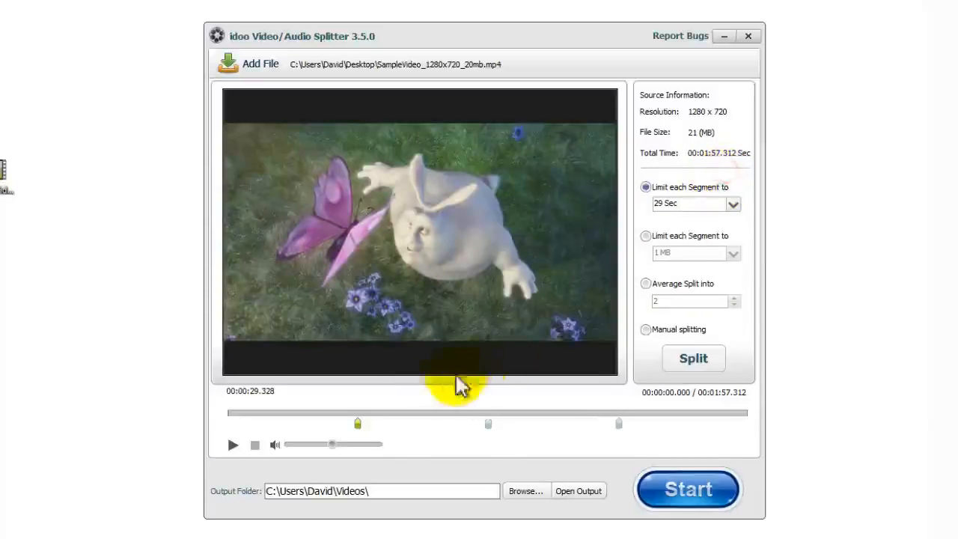
Step: Preview the split points, ending on the first at 00:00:29.328
click(489, 423)
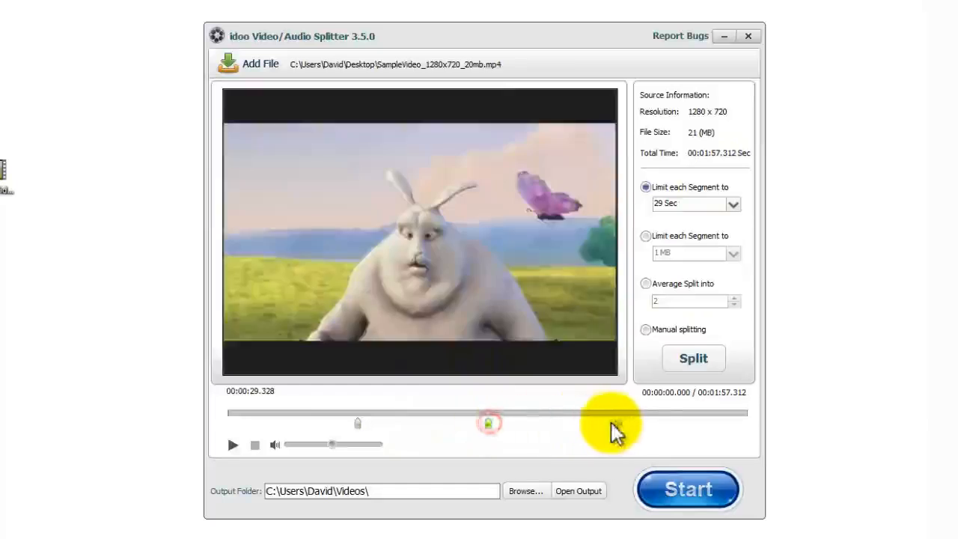
click(619, 424)
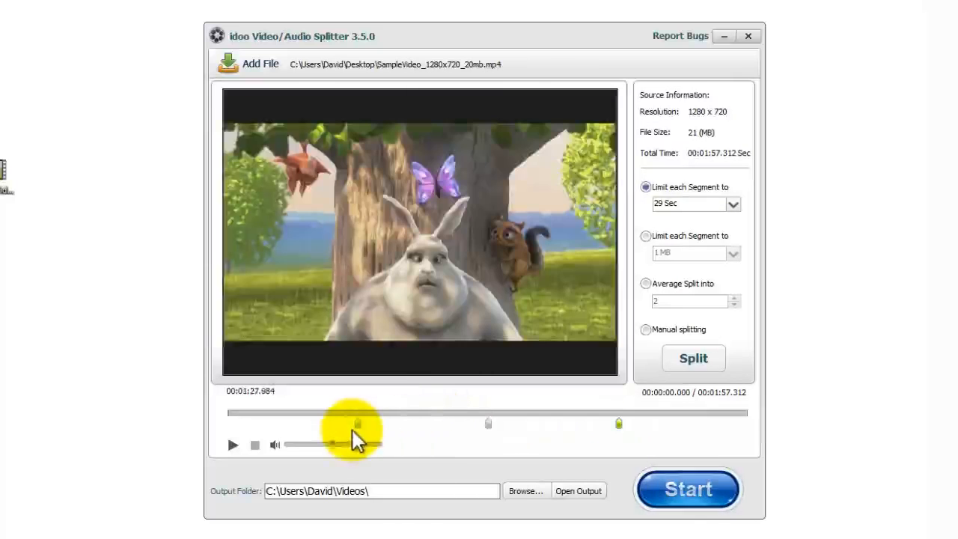
click(357, 424)
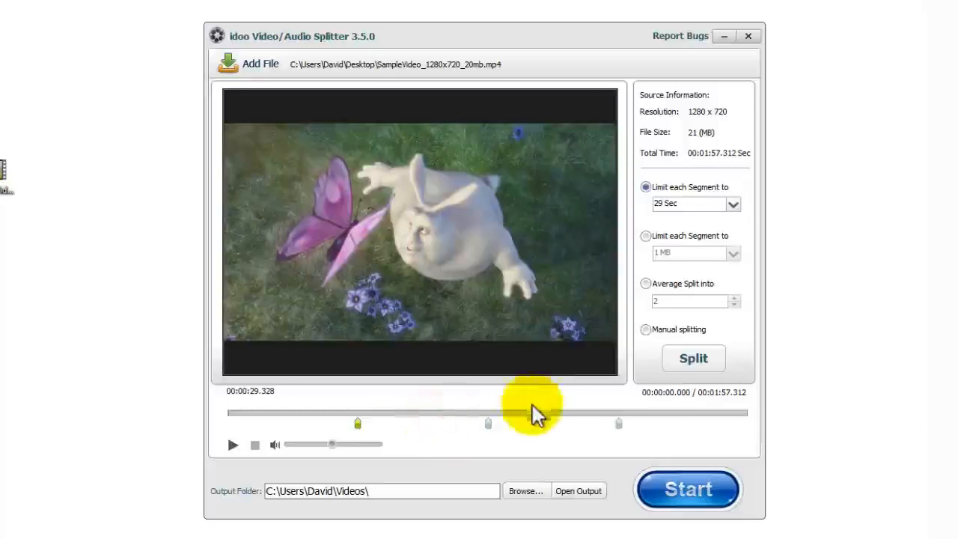
Step: Try splitting by 1 MB segment size, then switch to Average Split into 2 parts
click(646, 236)
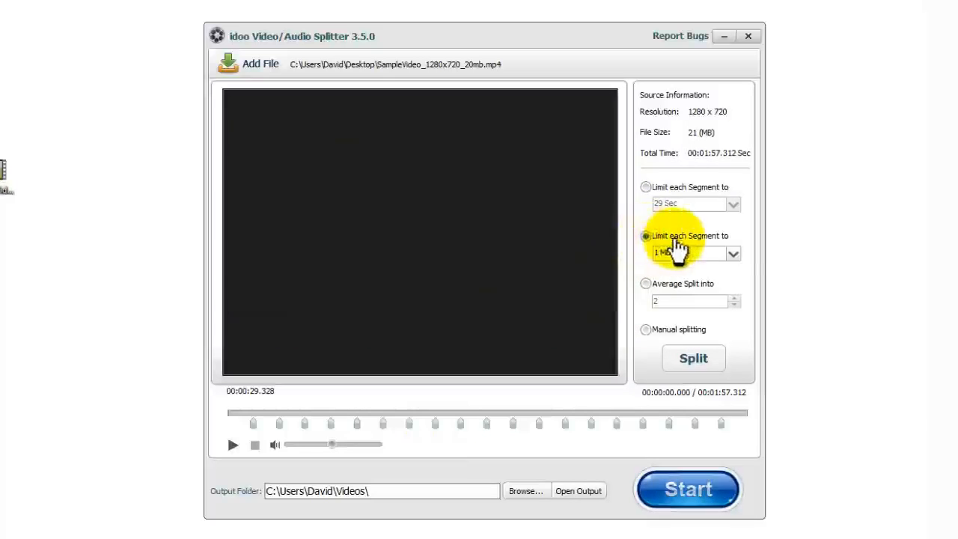
click(731, 254)
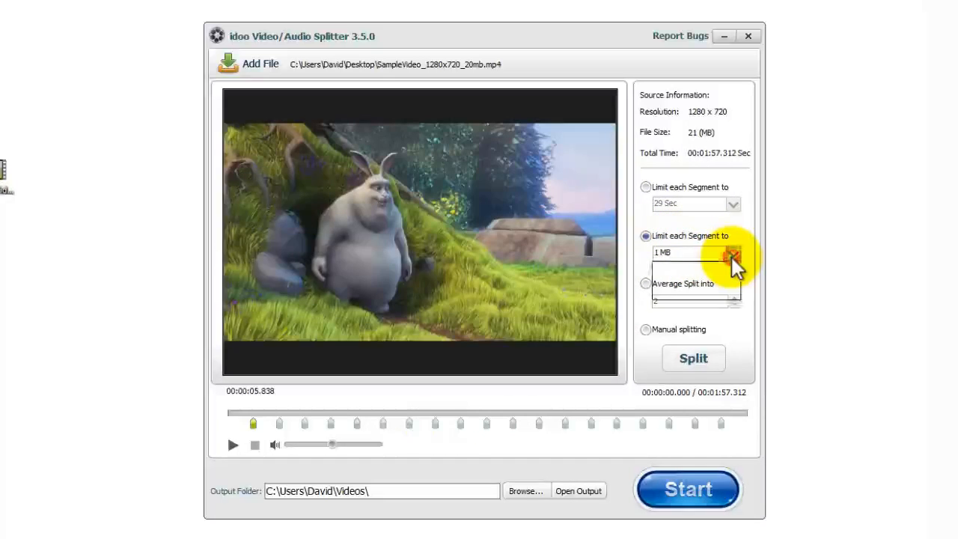
click(740, 235)
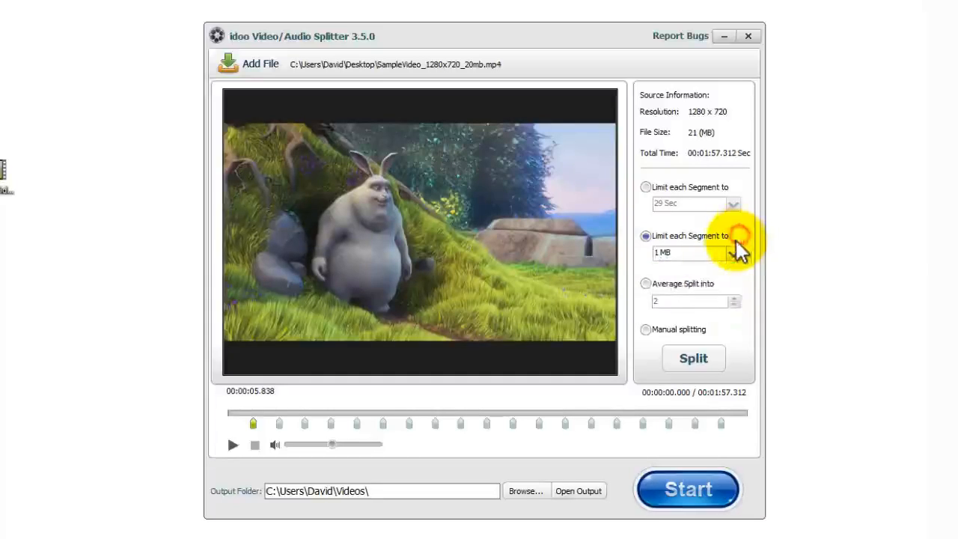
click(644, 285)
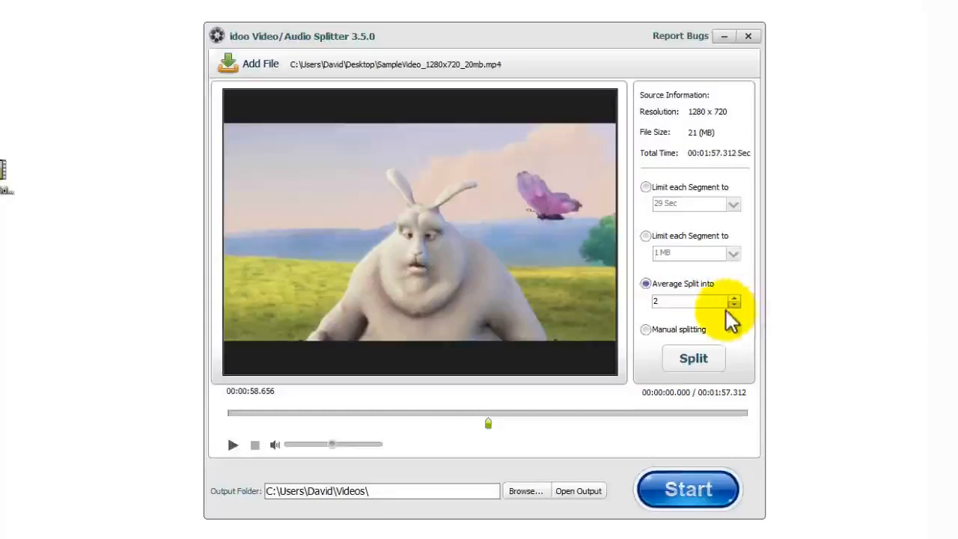
Step: Switch to manual splitting and add split points at 00:00:45.784 and 00:01:16.905
click(646, 331)
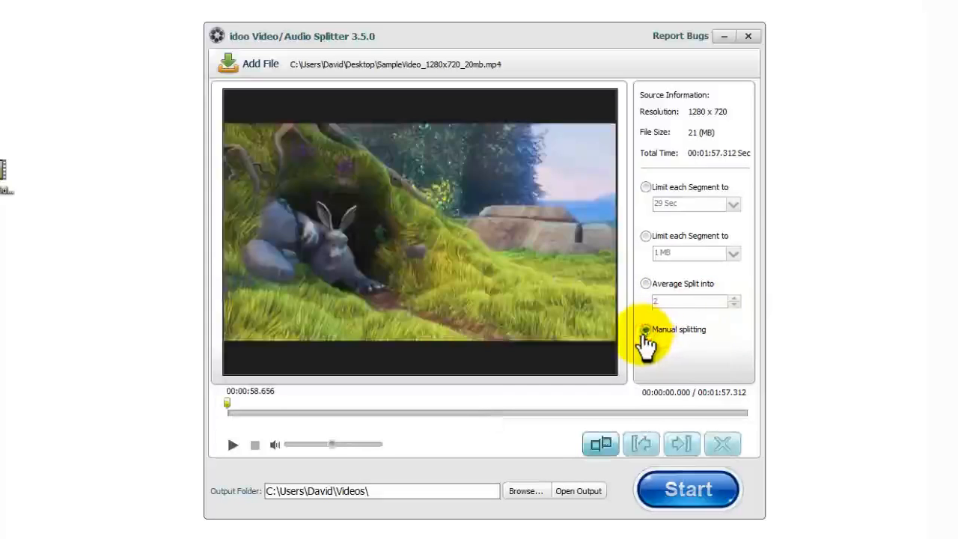
drag(231, 402, 432, 405)
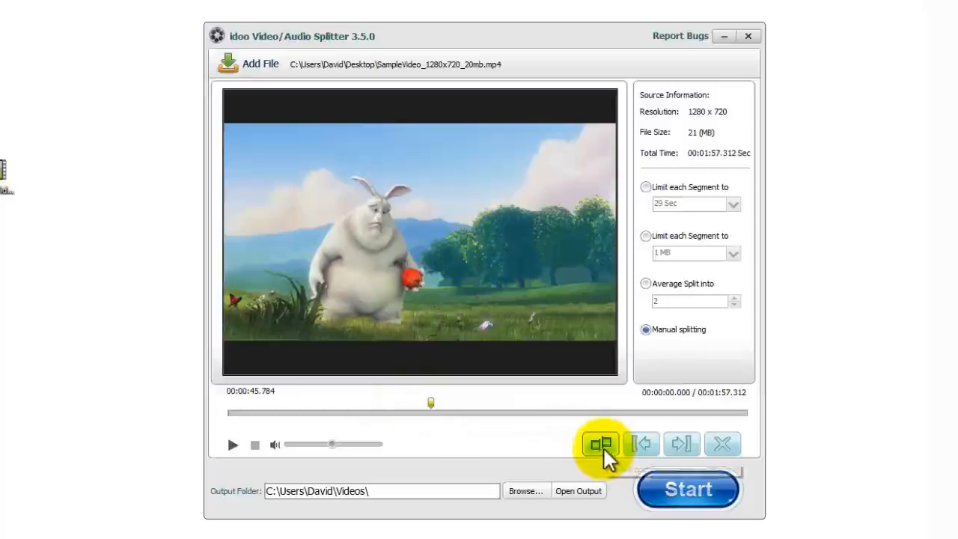
click(603, 447)
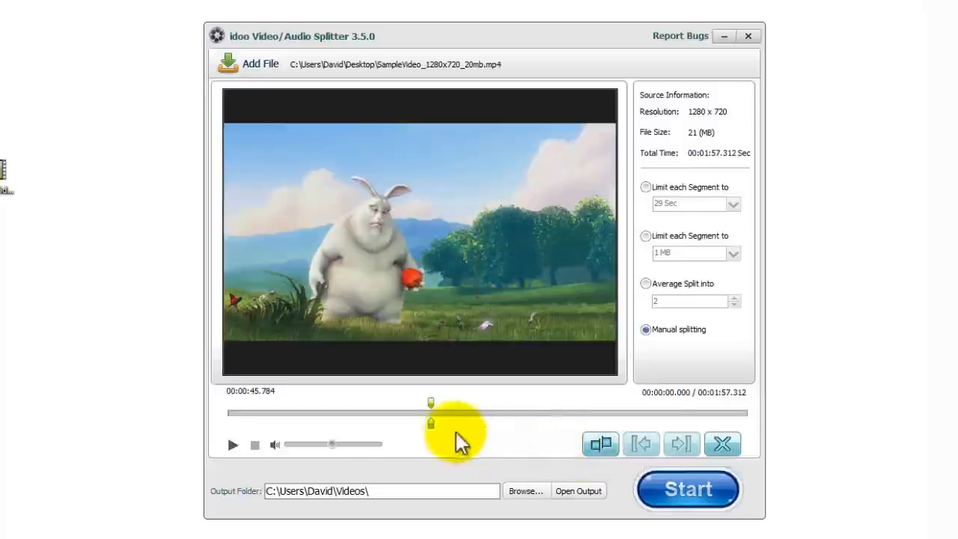
click(433, 425)
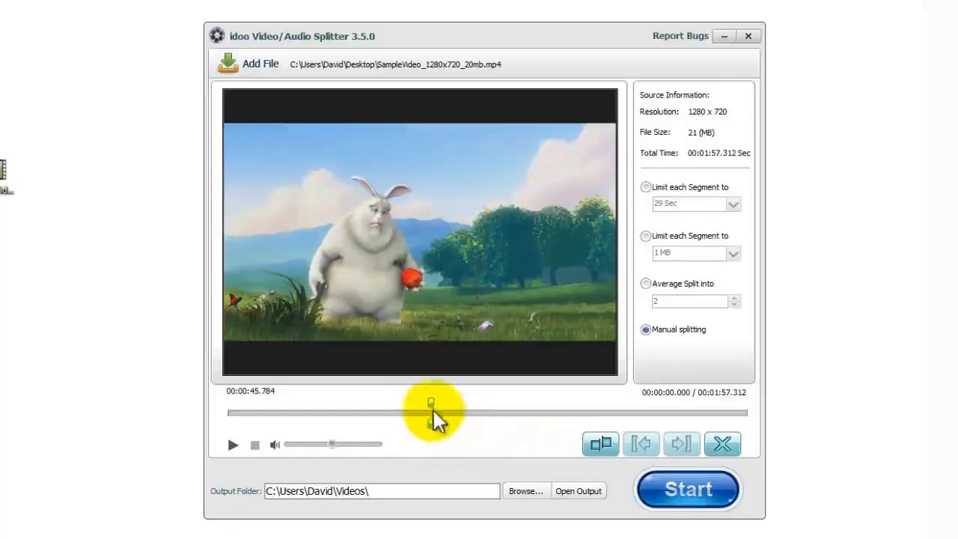
drag(433, 410, 568, 416)
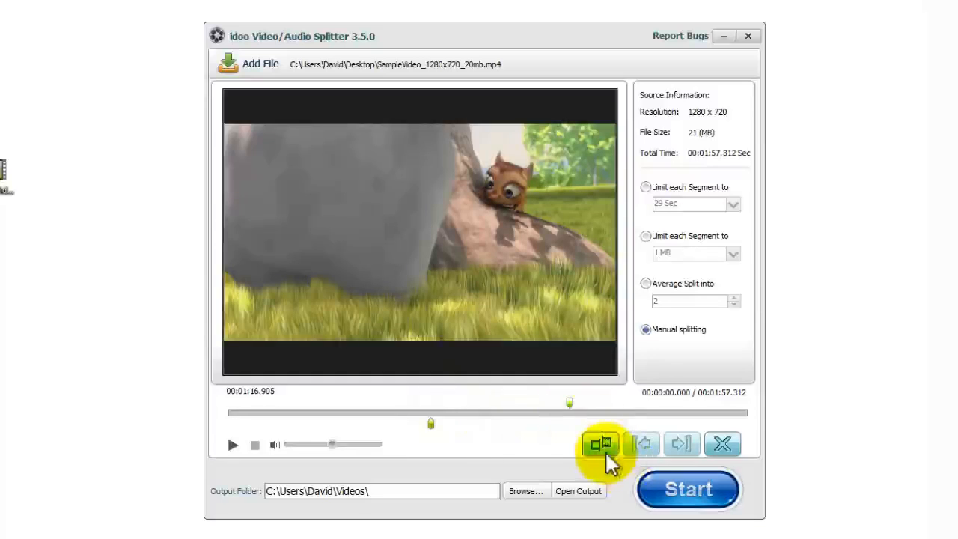
click(603, 443)
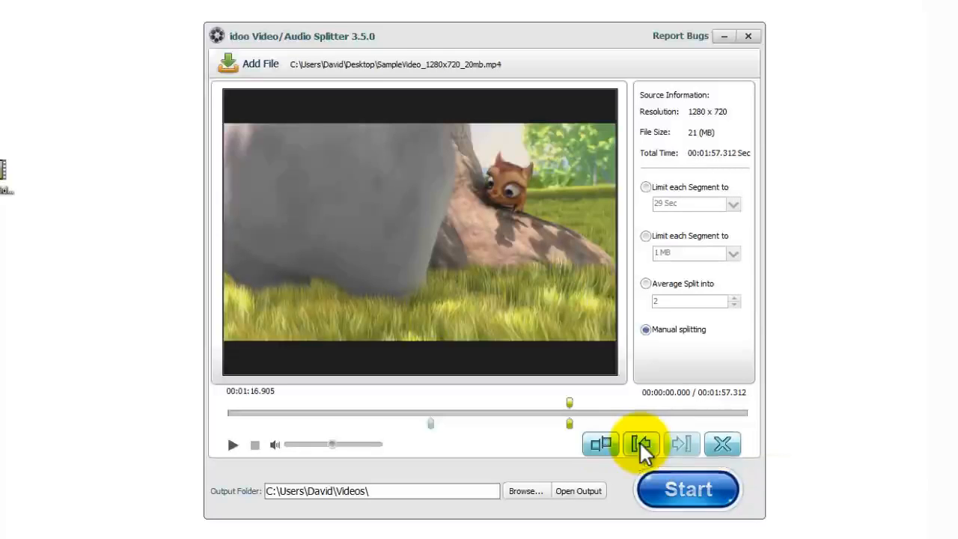
Step: Step between the split points, delete the one at 00:01:16.905, and close the Splitter
click(640, 443)
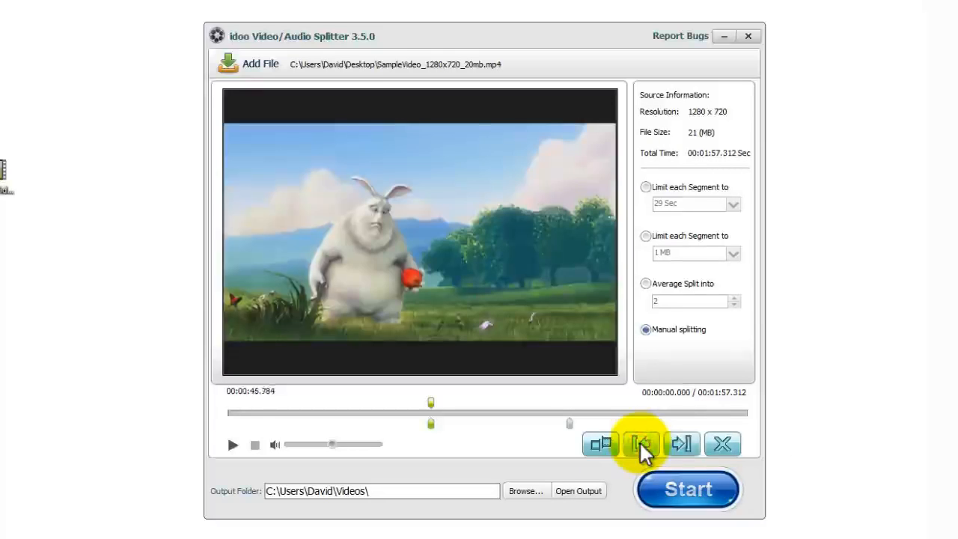
click(687, 441)
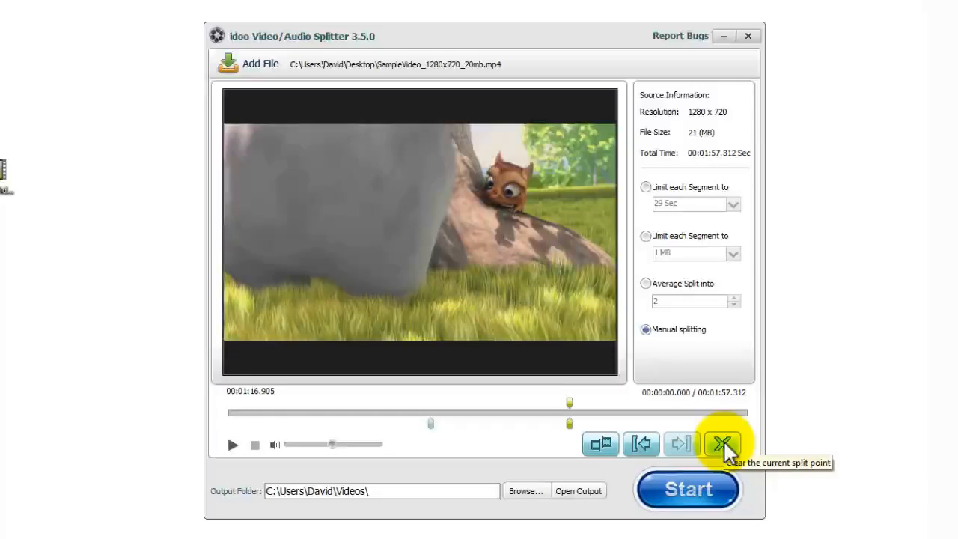
click(723, 444)
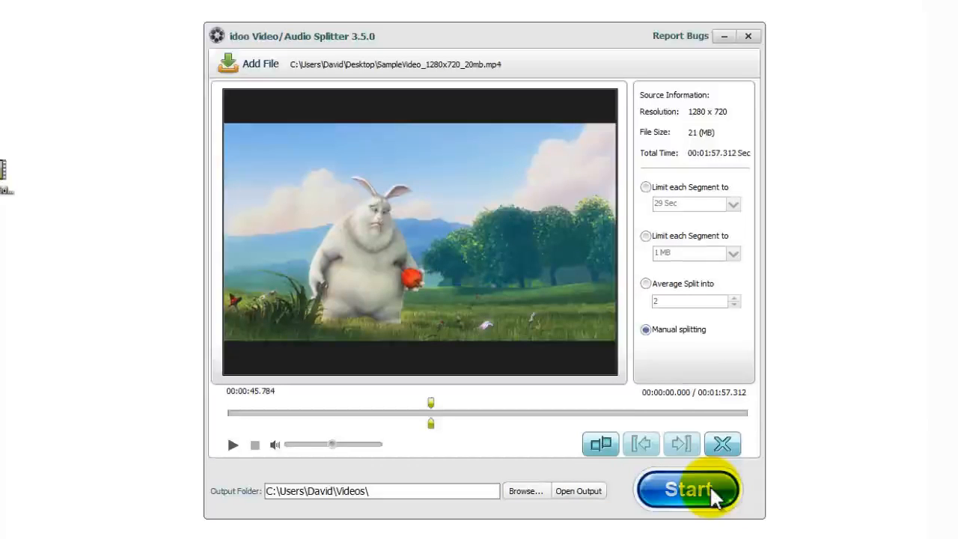
click(748, 36)
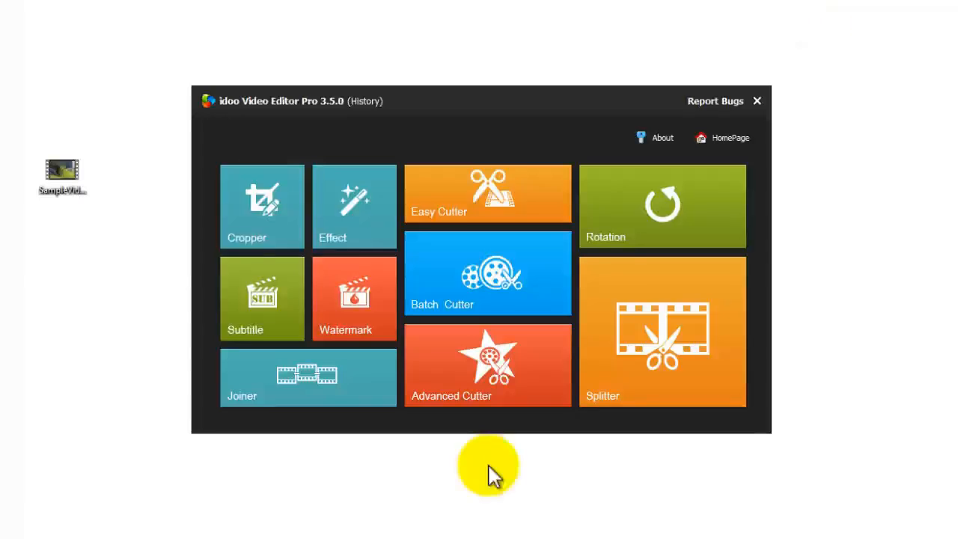